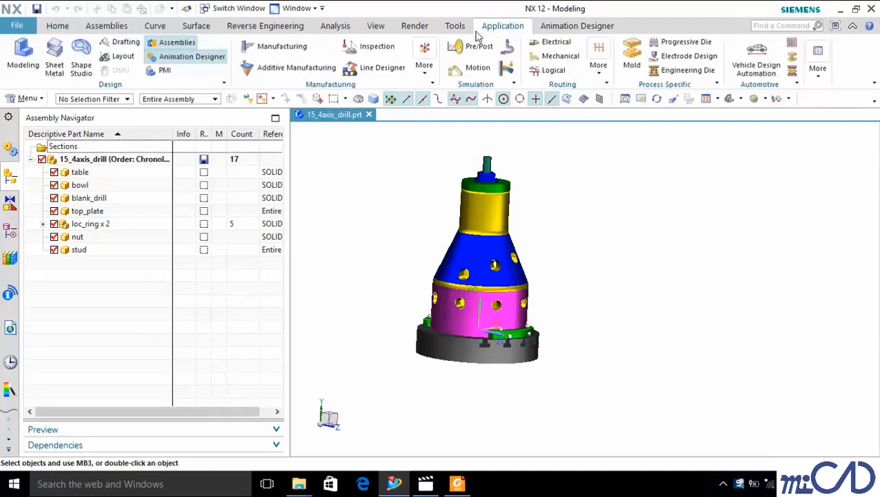
# Step: Switch to the Manufacturing application and show the operation navigator's geometry view with the MCS expanded
pyautogui.click(284, 46)
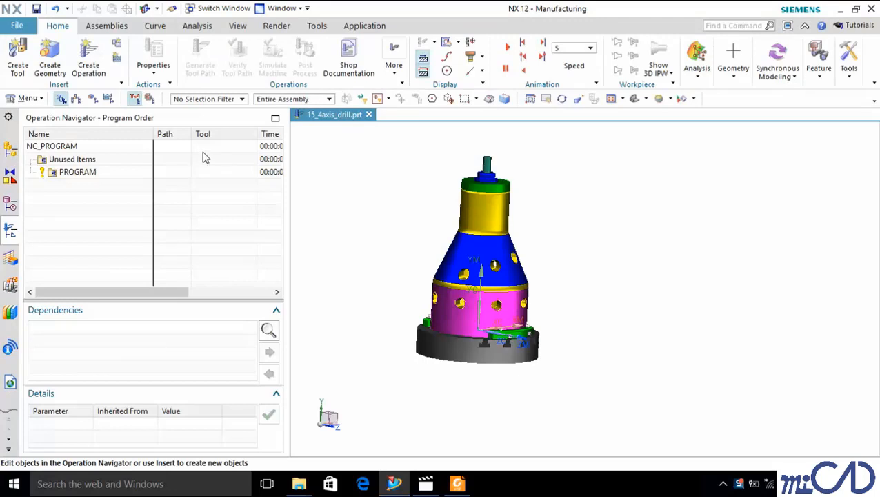
pyautogui.click(97, 100)
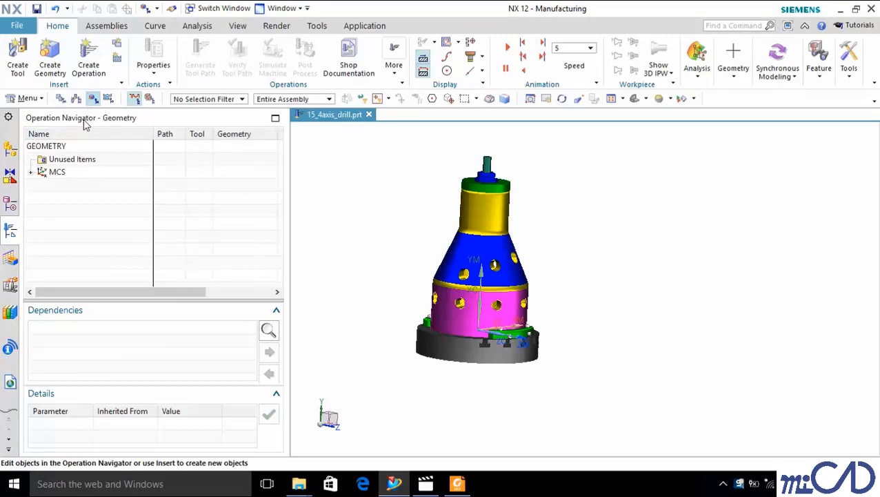
pyautogui.click(30, 173)
# Step: Create a DRILL_GEOM drill geometry group named lower_holes under WORKPIECE
pyautogui.click(82, 185)
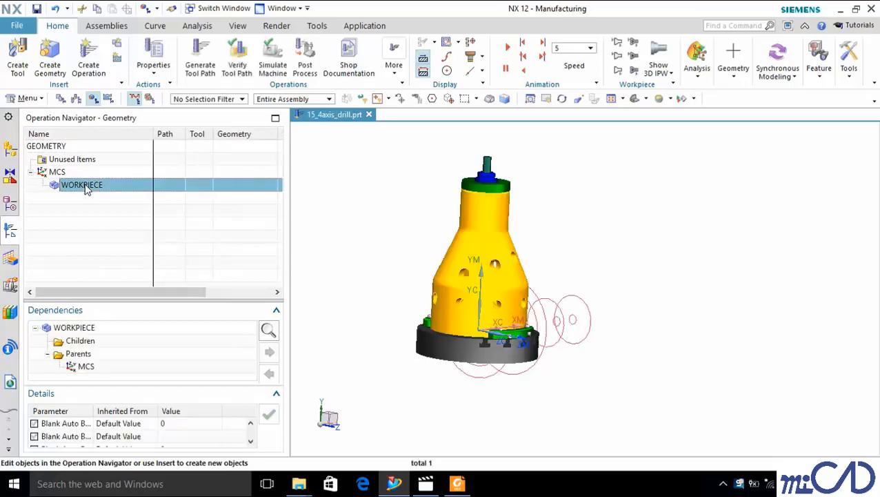
pyautogui.rightClick(122, 185)
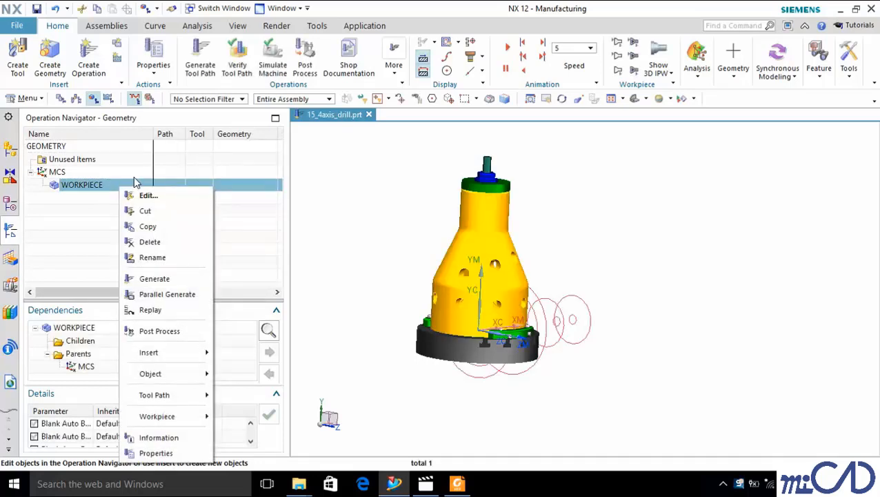
pyautogui.moveTo(160, 353)
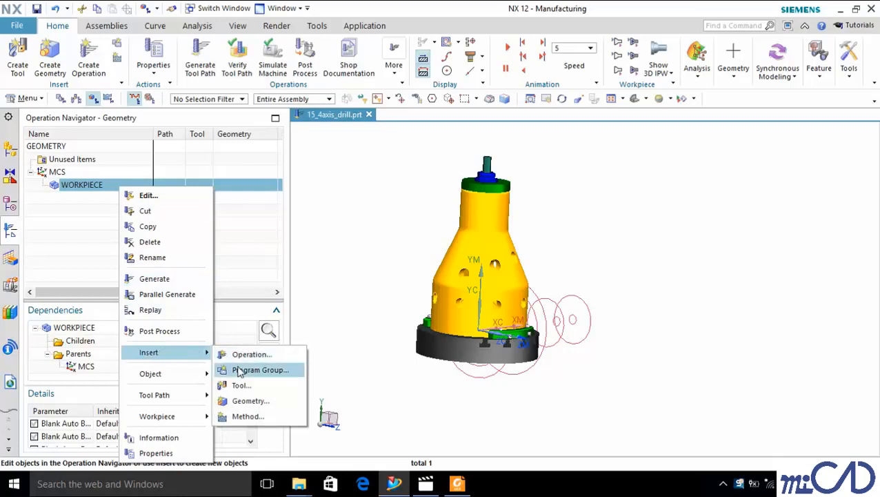
pyautogui.click(259, 402)
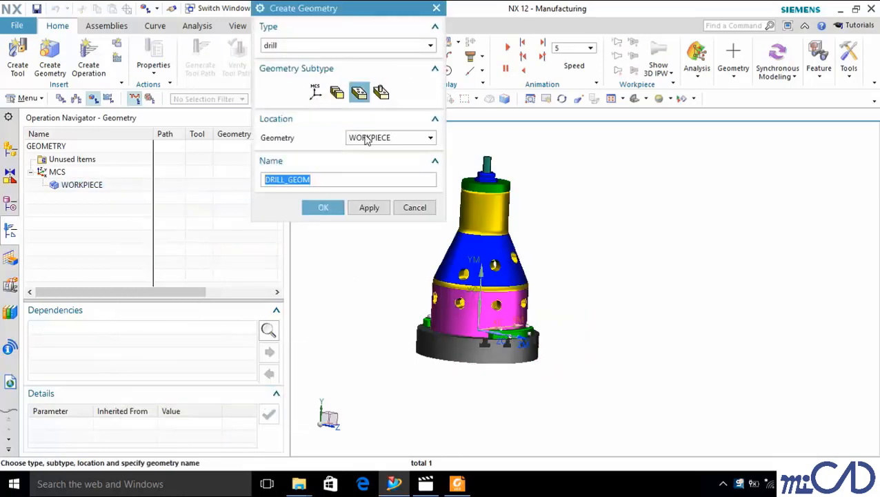
pyautogui.click(360, 95)
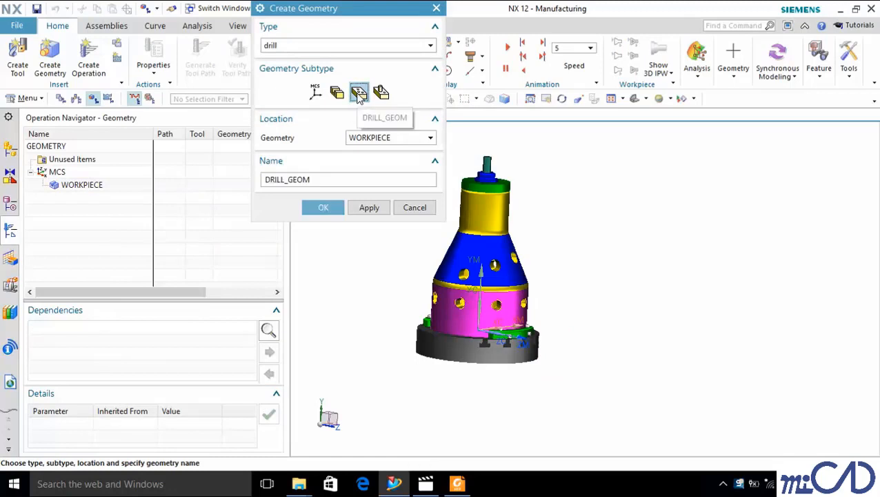
pyautogui.moveTo(328, 179); pyautogui.dragTo(257, 190)
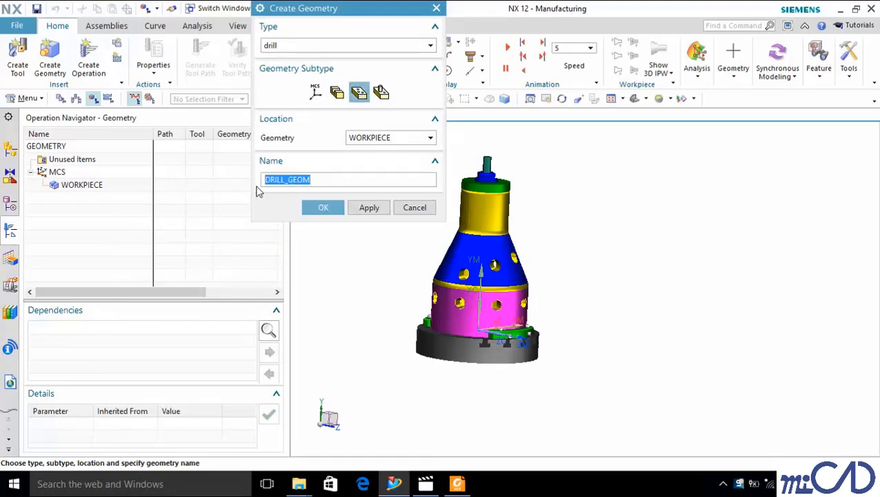
pyautogui.press('BackSpace')
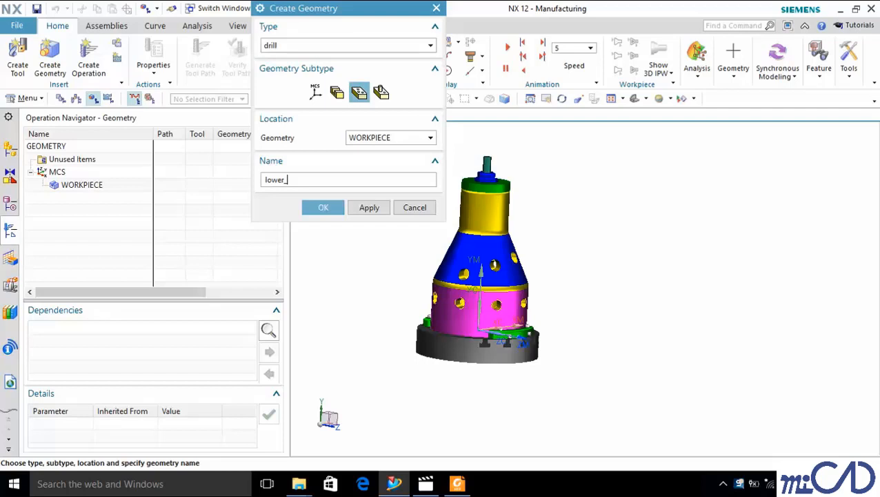
pyautogui.write('s')
pyautogui.click(327, 208)
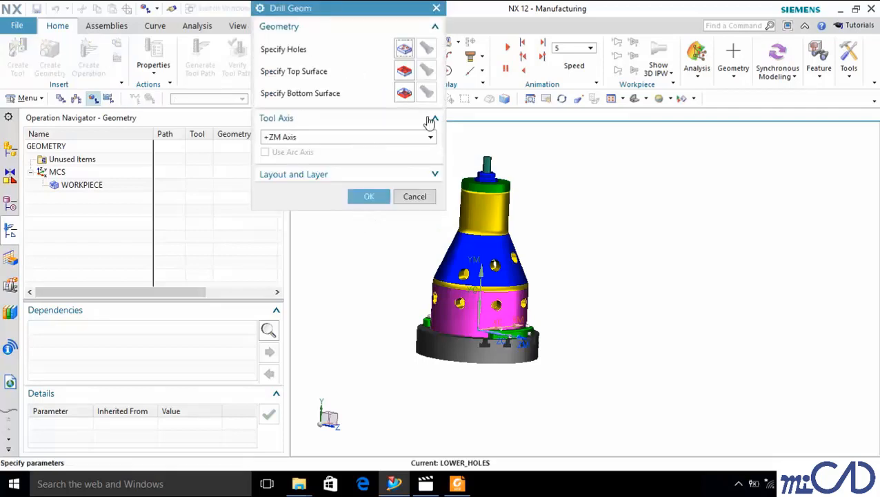
# Step: Specify all holes on the bowl's magenta cylindrical face as the holes of the LOWER_HOLES geometry
pyautogui.click(405, 50)
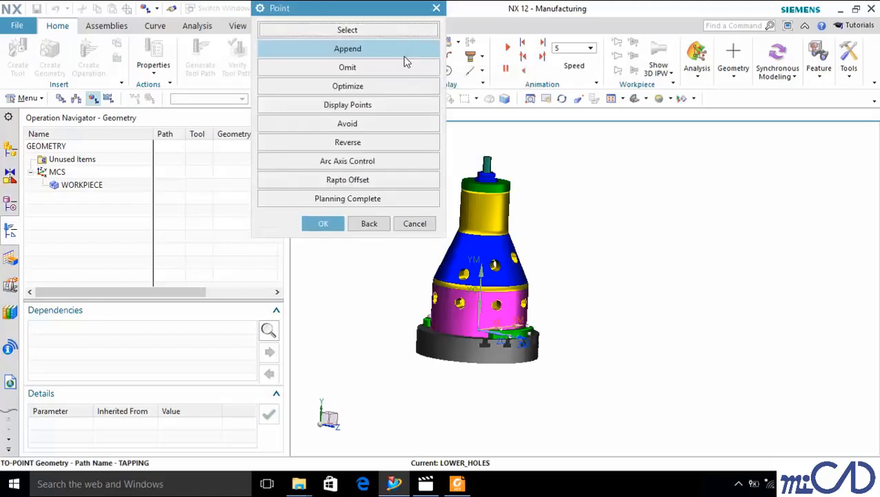
pyautogui.click(359, 34)
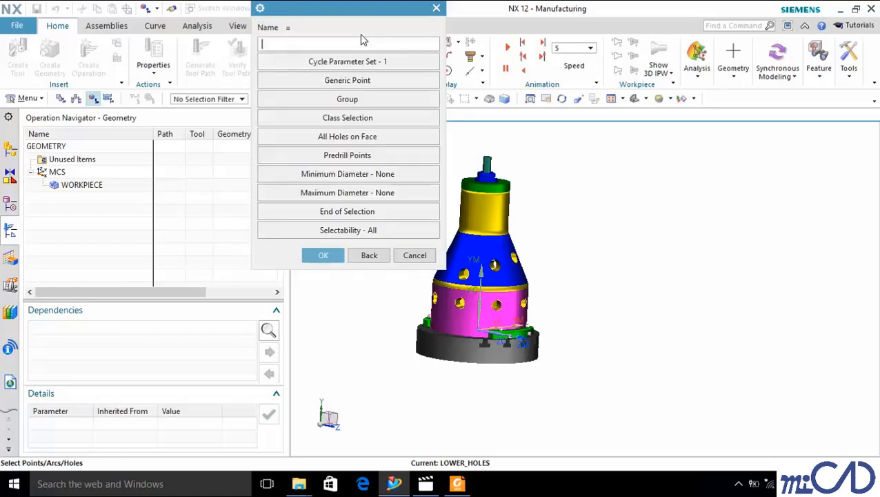
pyautogui.click(350, 139)
pyautogui.scroll(5, 440, 275)
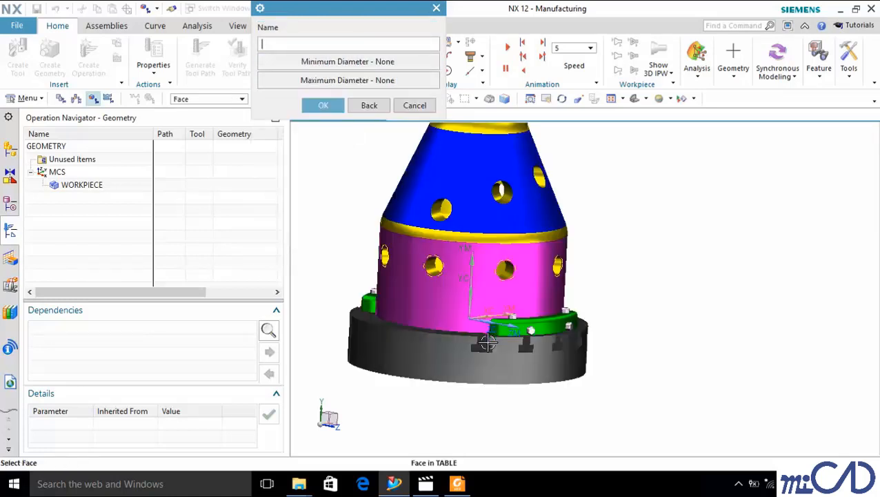
pyautogui.click(323, 105)
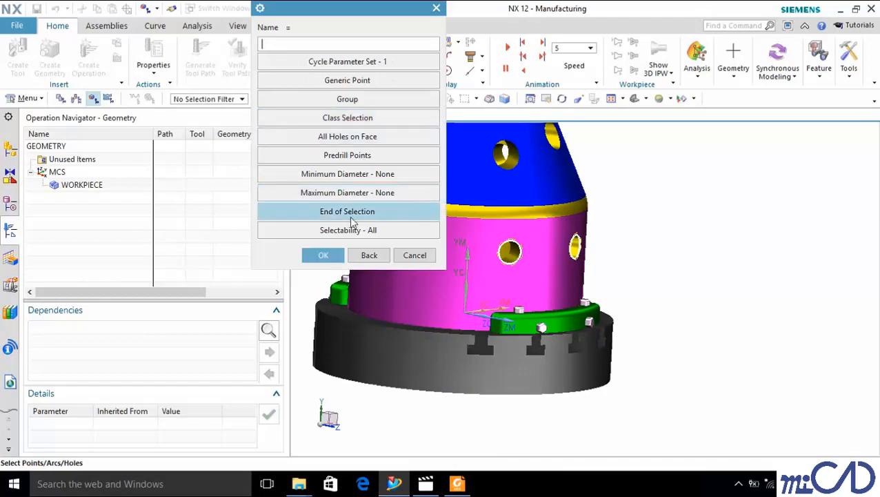
pyautogui.click(347, 209)
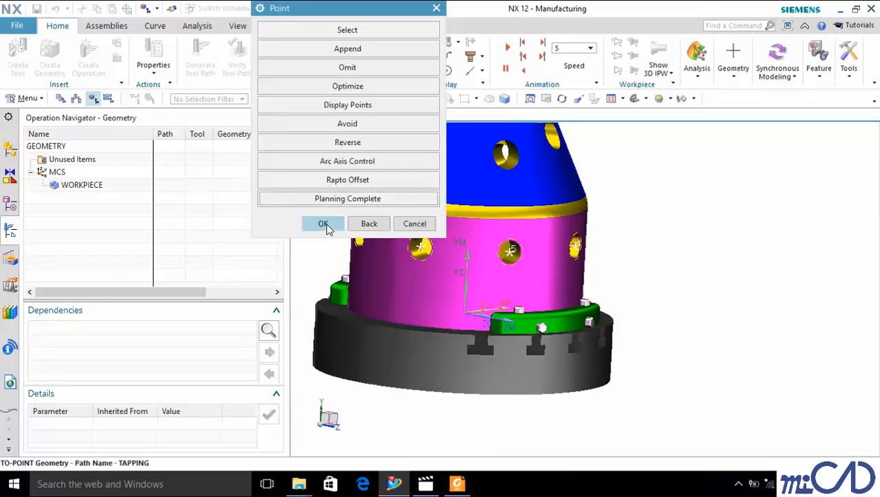
pyautogui.click(324, 224)
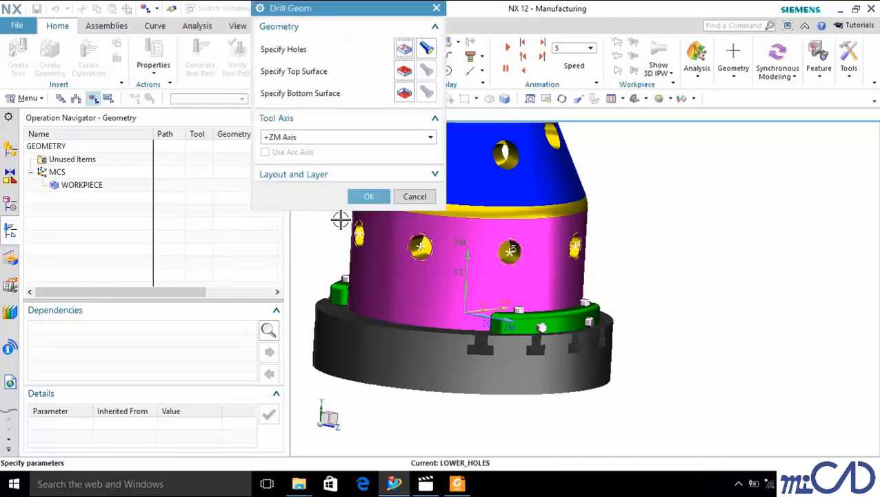
pyautogui.click(371, 203)
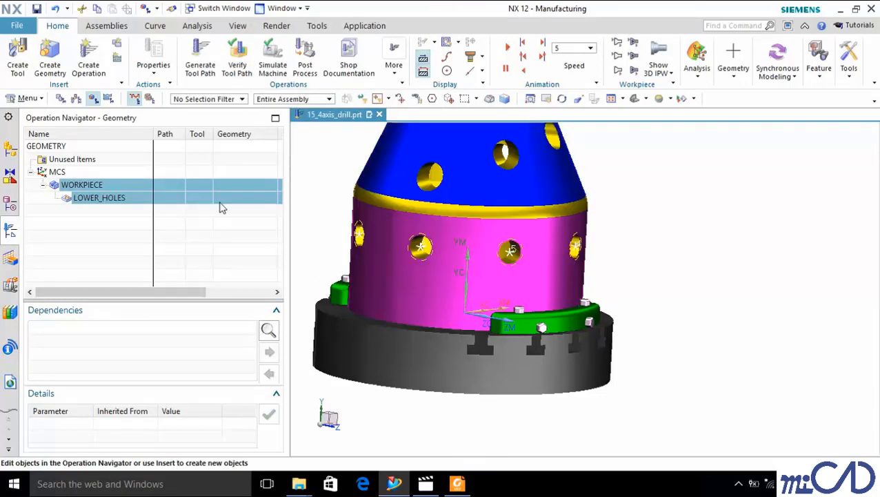
# Step: Insert a drill geometry group named upper_holes from LOWER_HOLES and move it directly under WORKPIECE
pyautogui.click(134, 201)
pyautogui.click(136, 201)
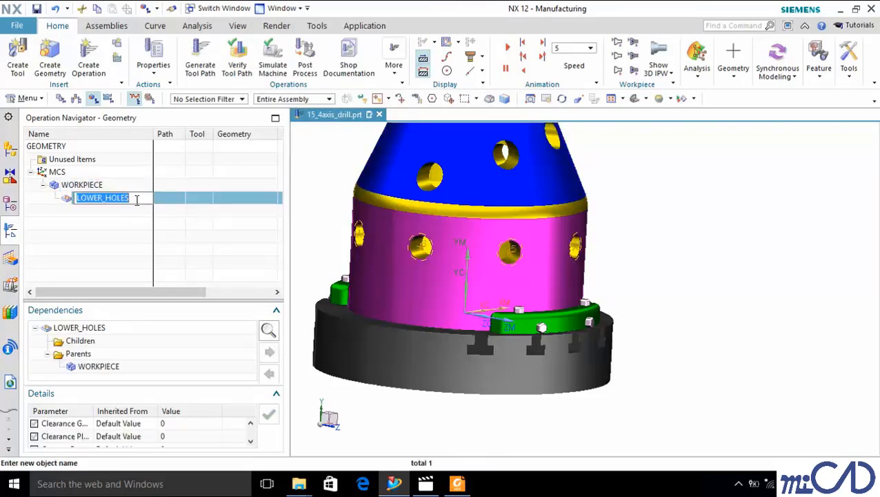
pyautogui.click(158, 202)
pyautogui.rightClick(157, 201)
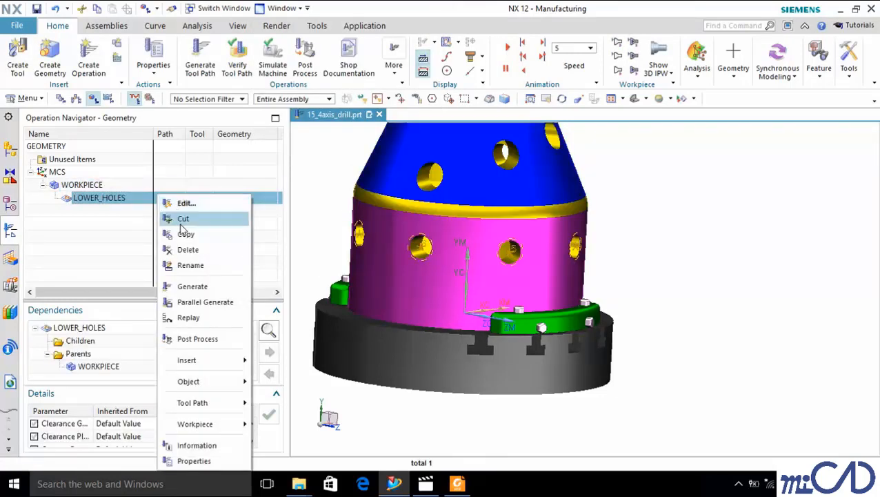
pyautogui.moveTo(196, 362)
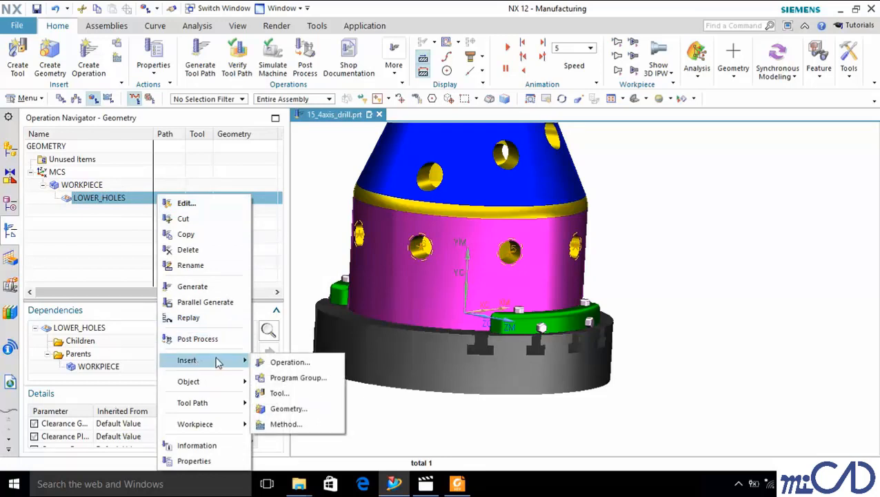
pyautogui.click(285, 408)
pyautogui.moveTo(322, 179); pyautogui.dragTo(273, 179)
pyautogui.press('BackSpace')
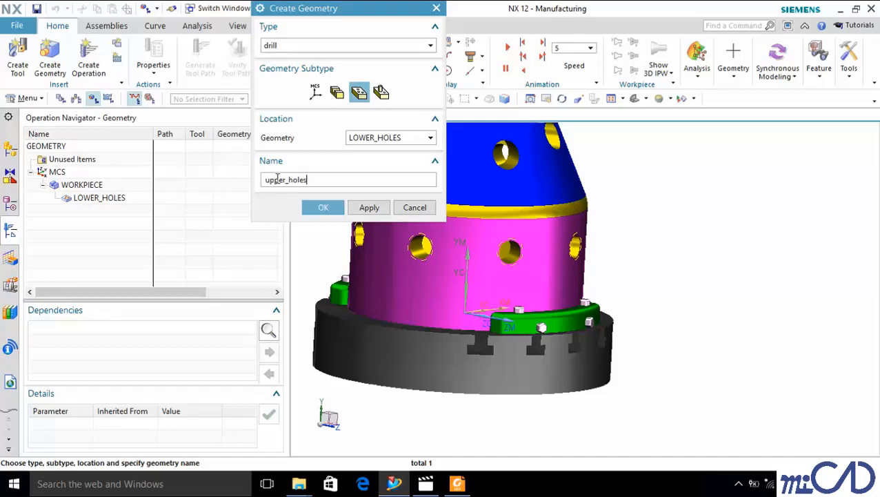
pyautogui.click(326, 211)
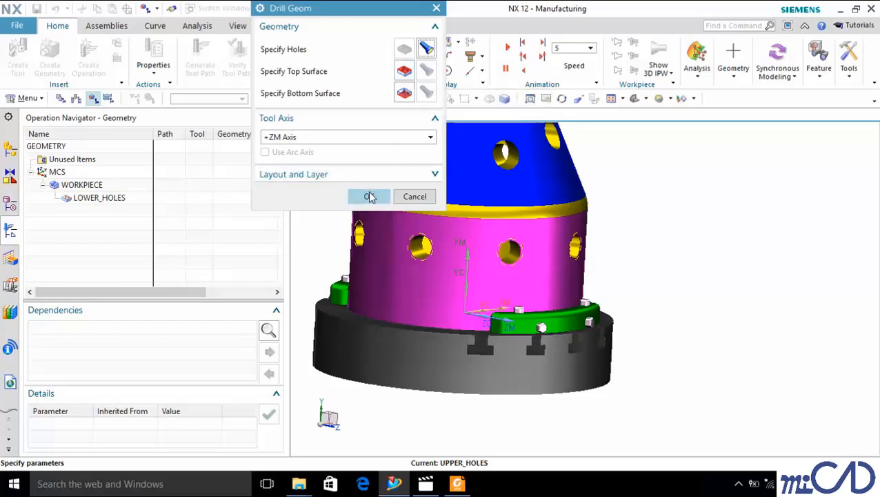
pyautogui.click(370, 197)
pyautogui.click(136, 213)
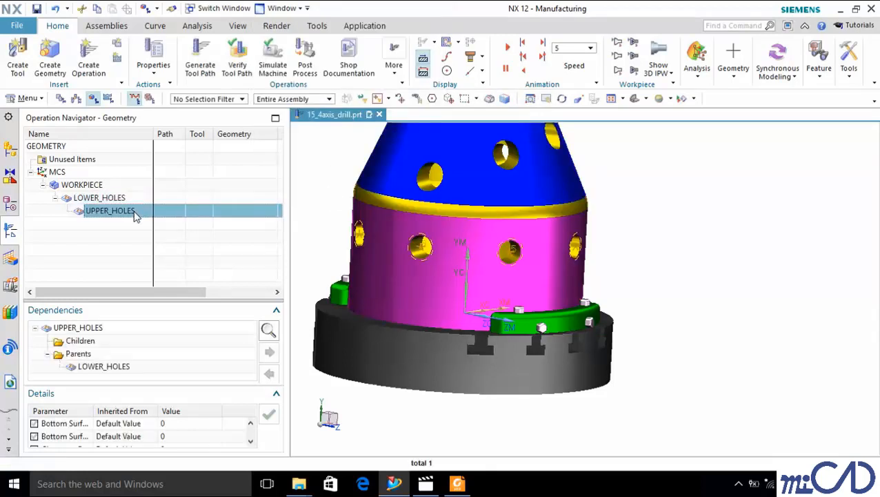
pyautogui.moveTo(135, 211); pyautogui.dragTo(132, 205)
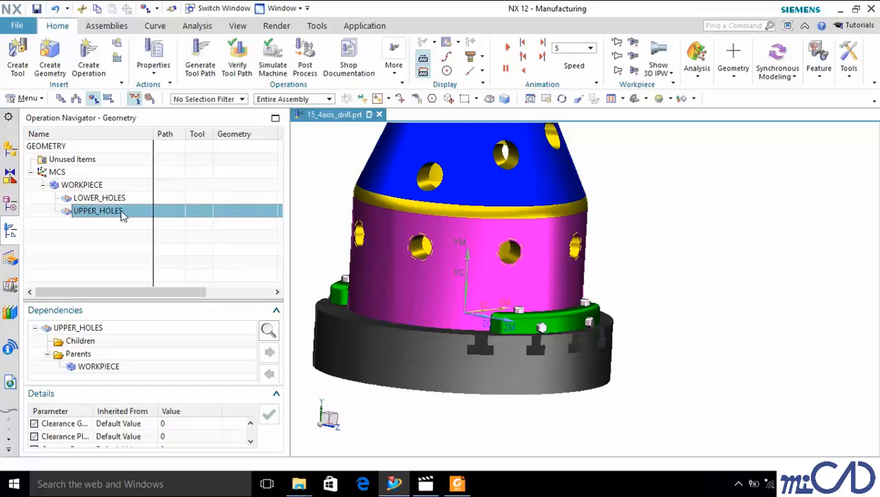
# Step: Specify all holes on the bowl's blue conical face as the holes of the UPPER_HOLES geometry
pyautogui.doubleClick(123, 212)
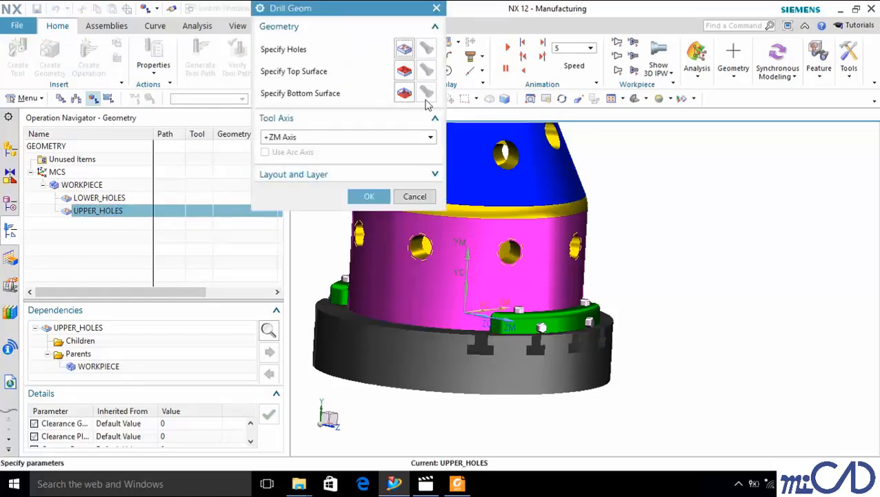
pyautogui.click(402, 45)
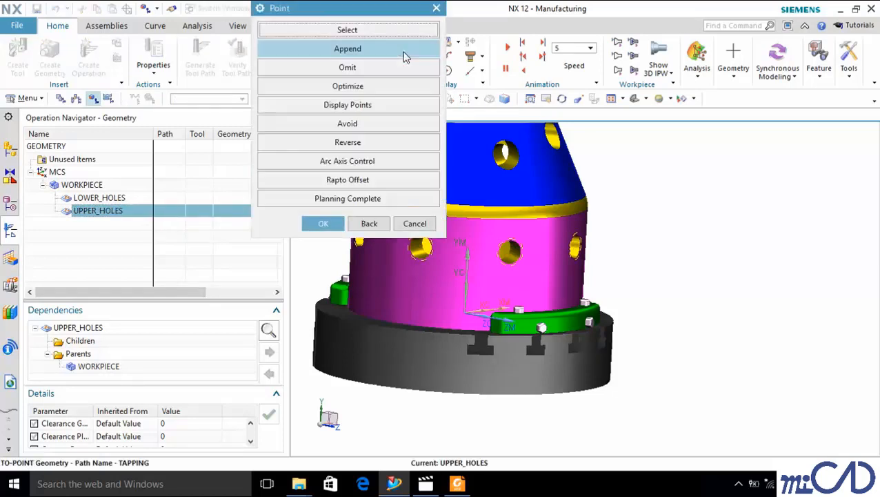
pyautogui.click(371, 34)
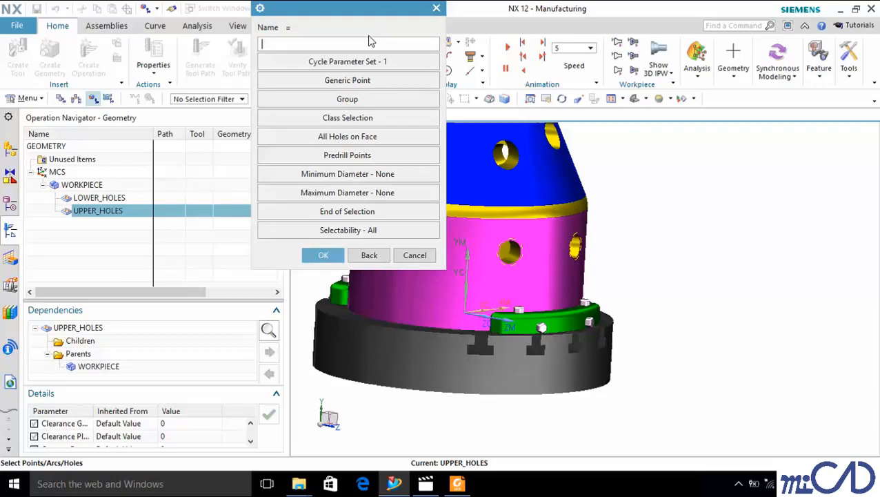
pyautogui.click(363, 138)
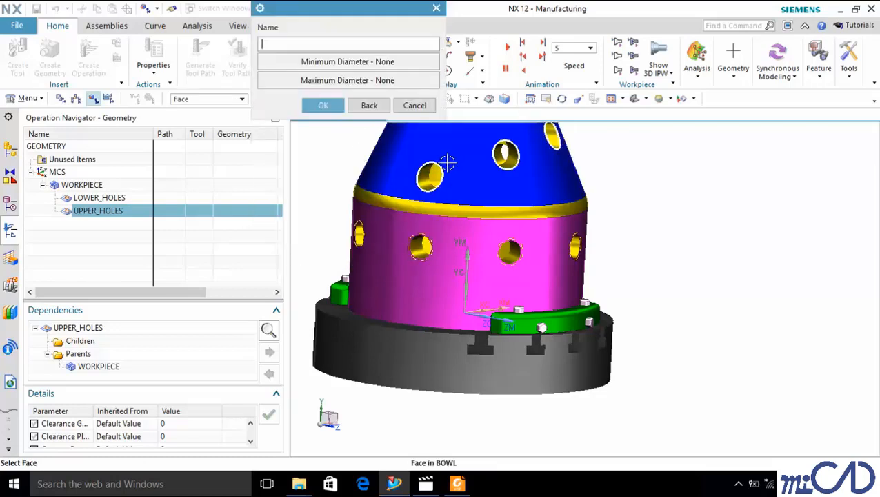
pyautogui.click(322, 105)
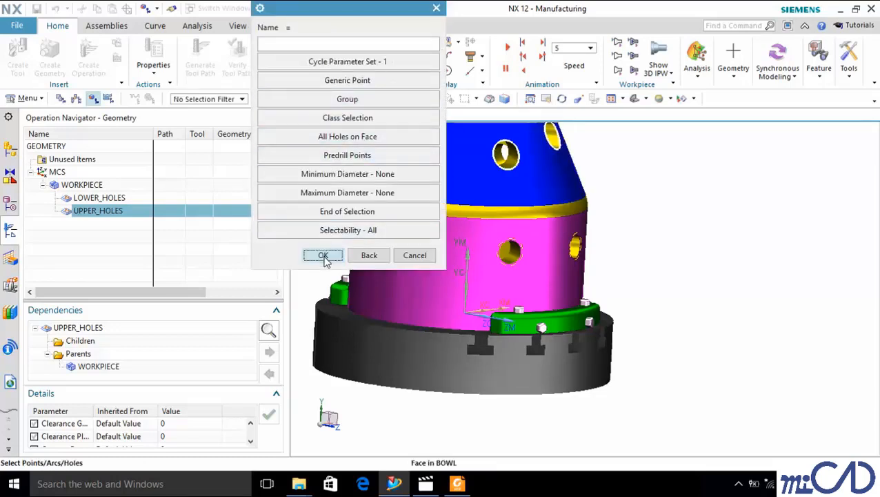
pyautogui.click(318, 256)
pyautogui.click(323, 223)
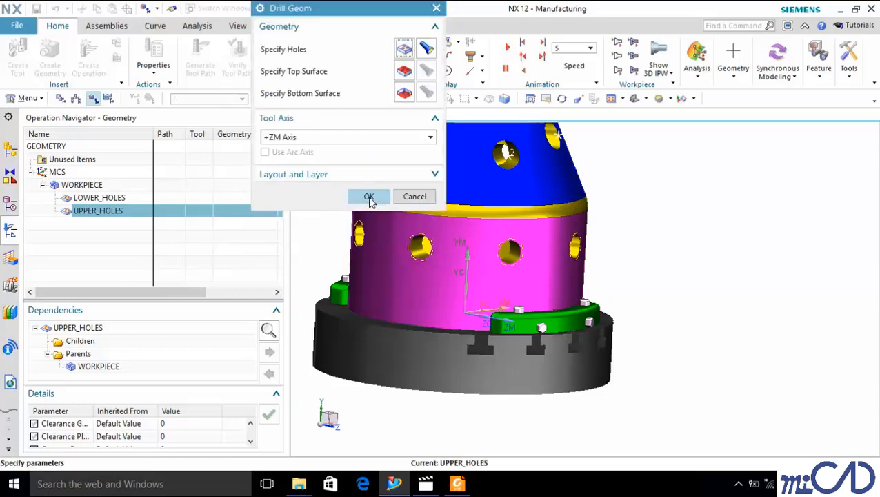
pyautogui.click(365, 196)
pyautogui.scroll(-4, 652, 178)
pyautogui.scroll(2, 635, 204)
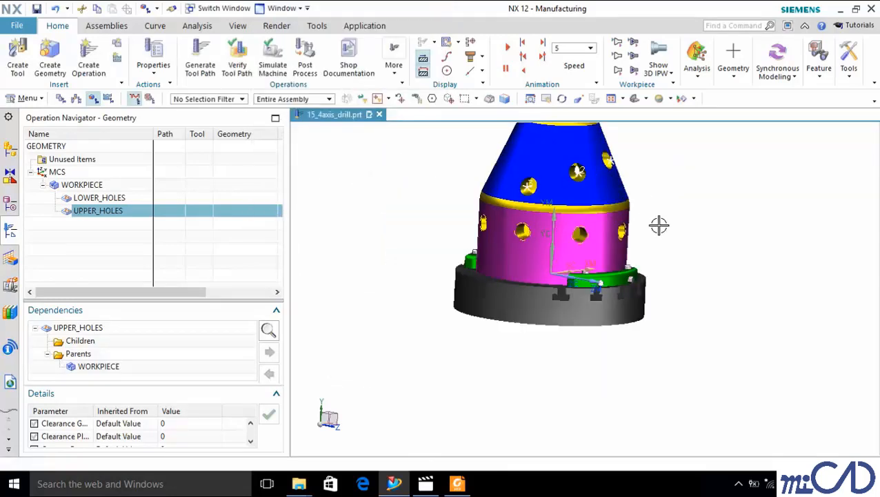
pyautogui.click(118, 198)
pyautogui.rightClick(121, 199)
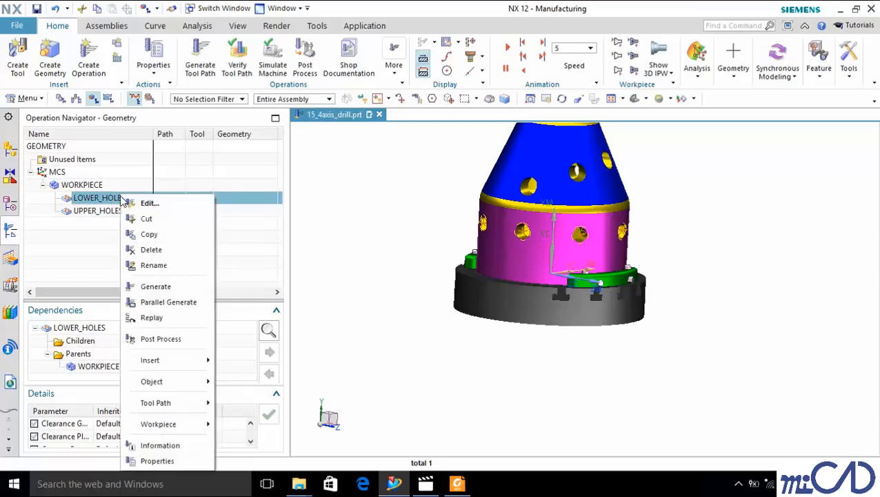
pyautogui.moveTo(157, 359)
pyautogui.click(234, 363)
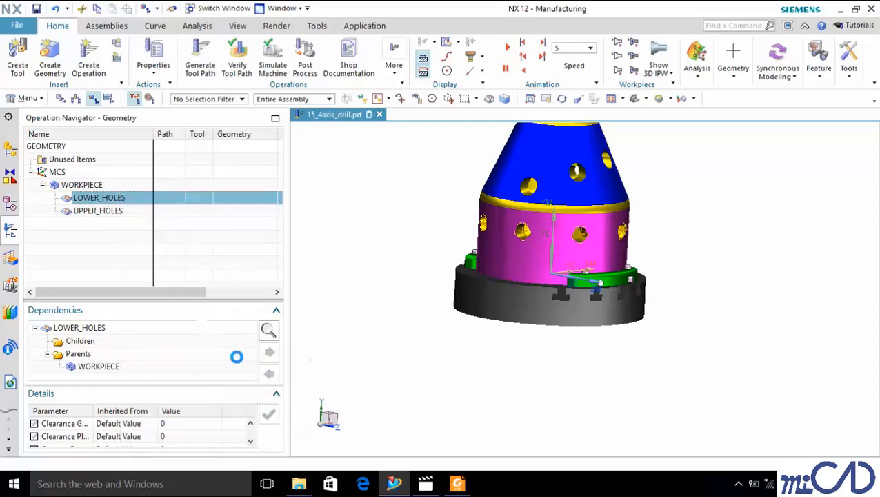
pyautogui.click(321, 52)
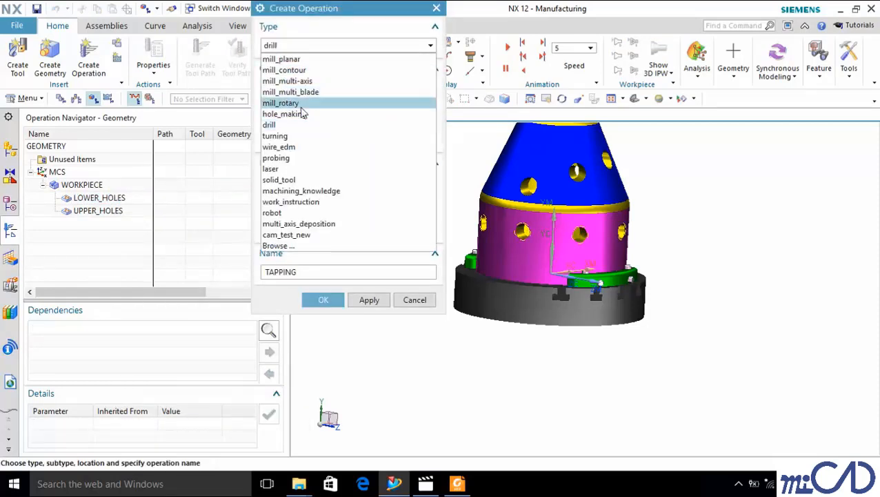
pyautogui.click(323, 125)
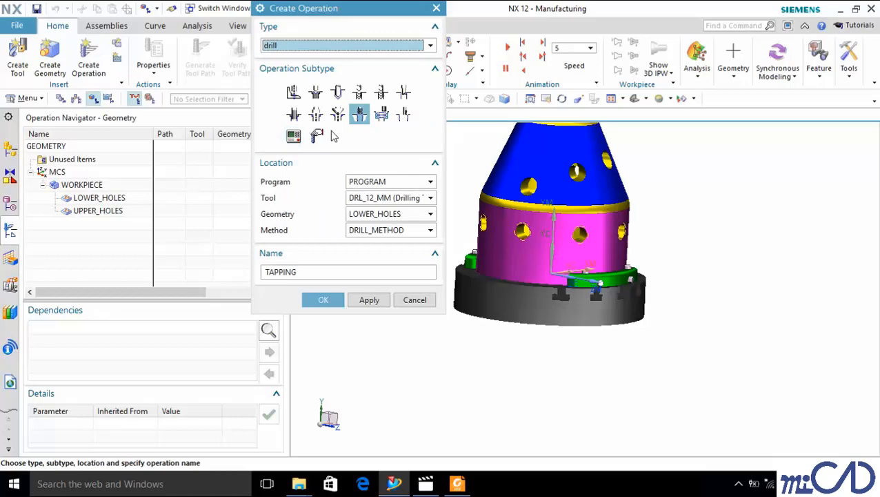
pyautogui.click(315, 92)
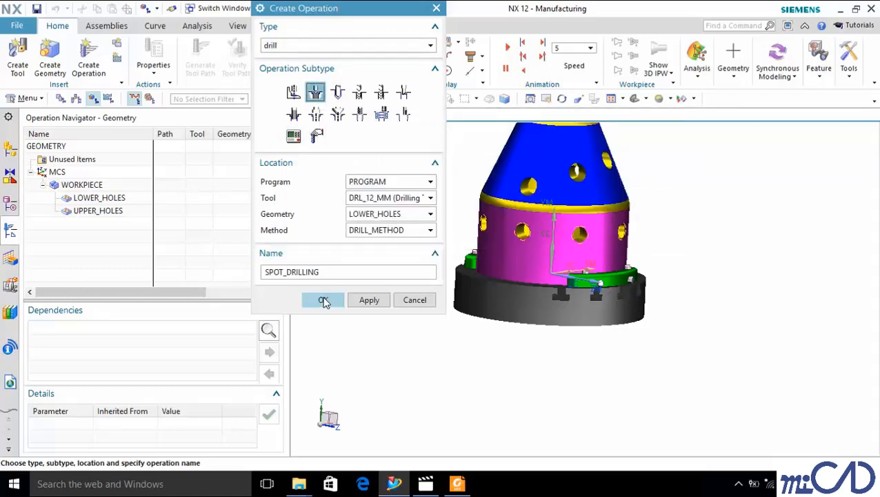
pyautogui.click(324, 301)
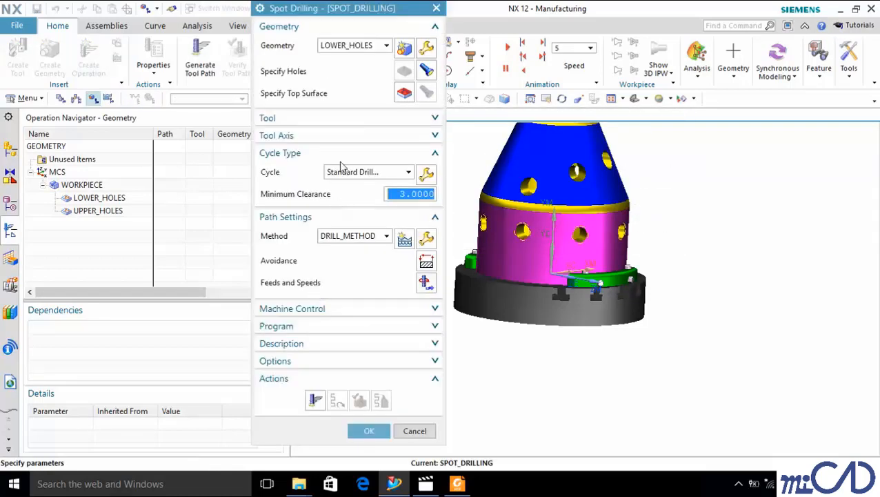
pyautogui.click(351, 122)
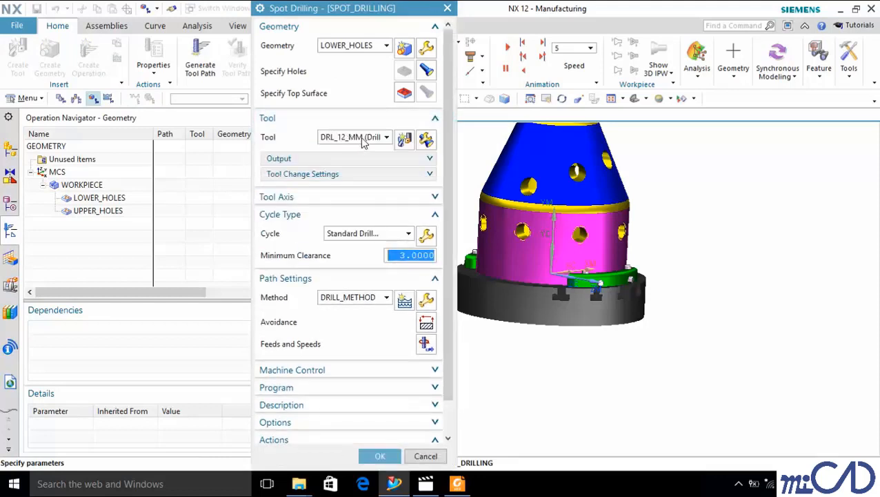
pyautogui.click(364, 138)
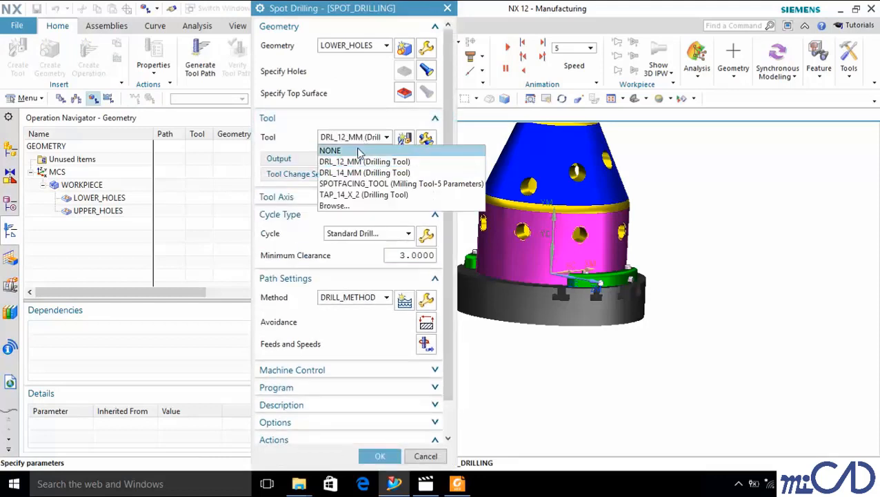
pyautogui.click(358, 185)
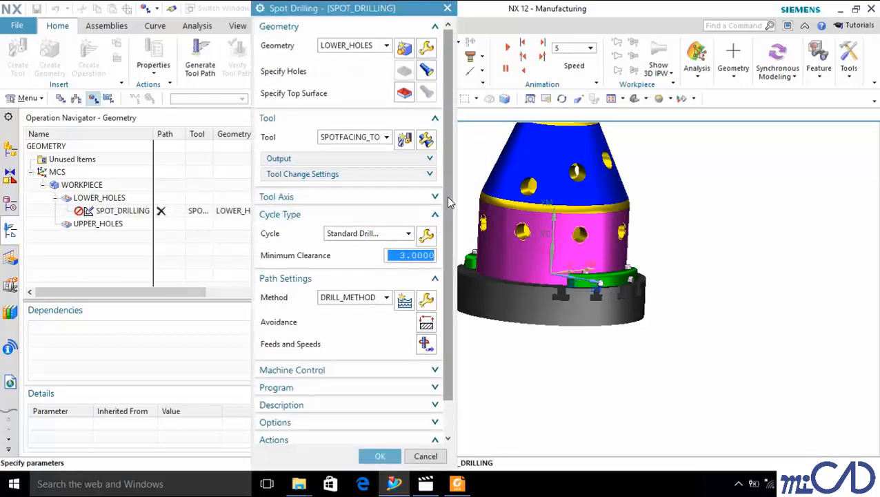
pyautogui.scroll(-1, 446, 201)
pyautogui.scroll(-1, 444, 205)
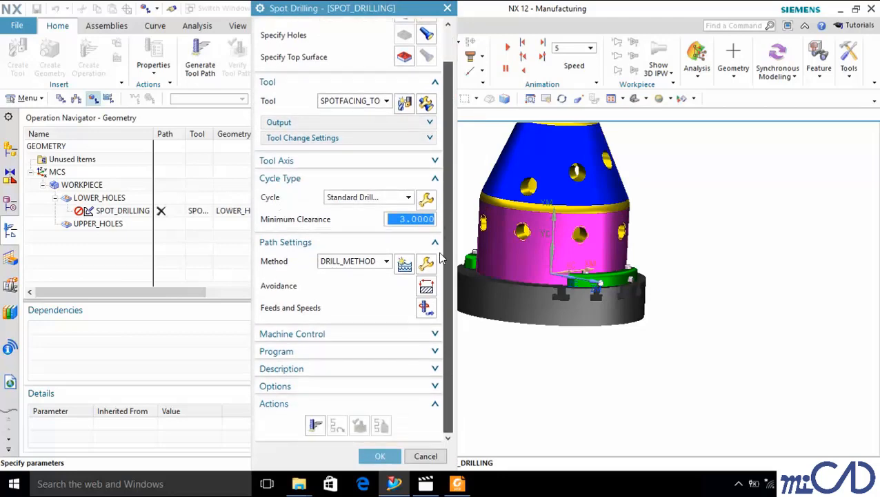
pyautogui.scroll(2, 438, 238)
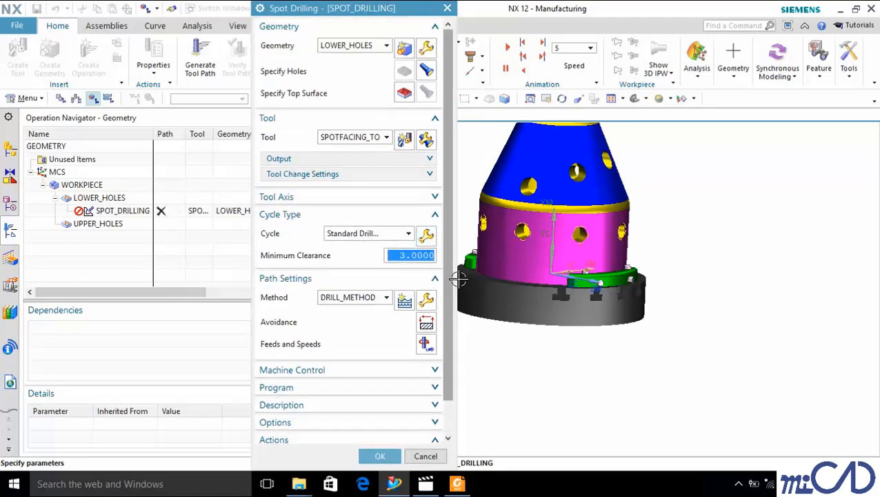
pyautogui.click(447, 7)
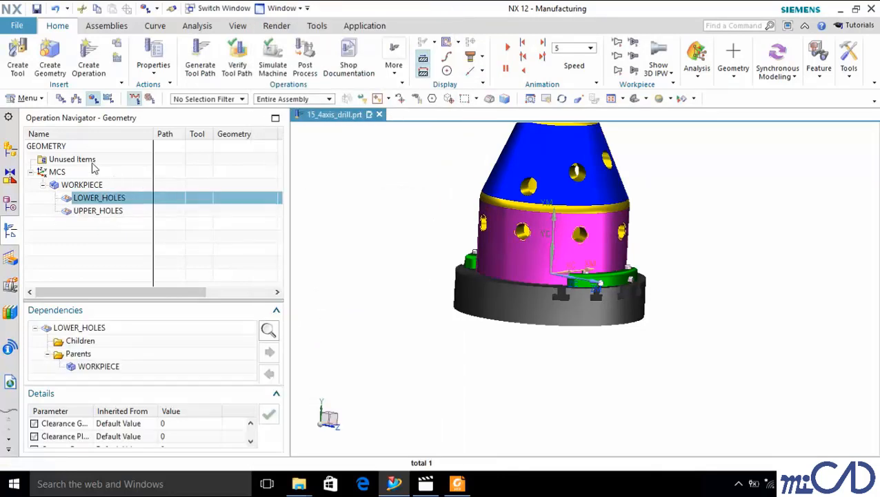
# Step: Create a spot drilling operation named SPOT_DRILLING in PROGRAM, using SPOTFACING_TOOL, the LOWER_HOLES geometry and DRILL_METHOD
pyautogui.click(60, 98)
pyautogui.click(102, 173)
pyautogui.rightClick(102, 174)
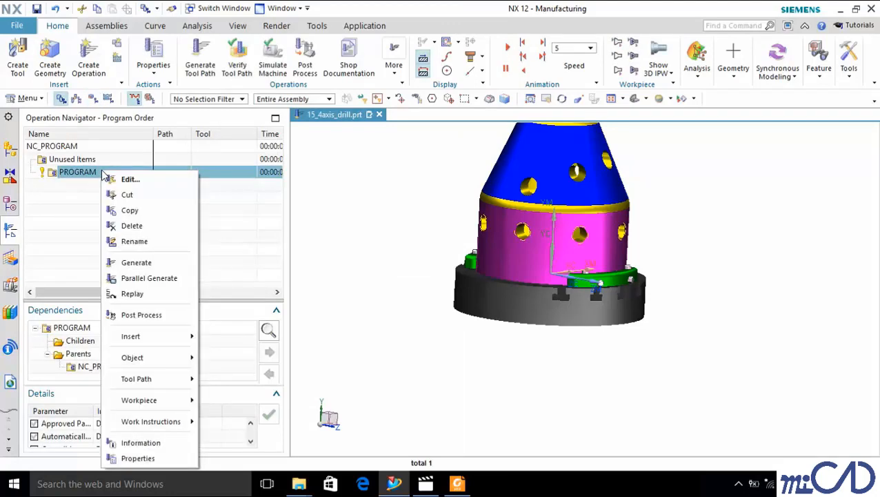
pyautogui.moveTo(141, 335)
pyautogui.click(236, 335)
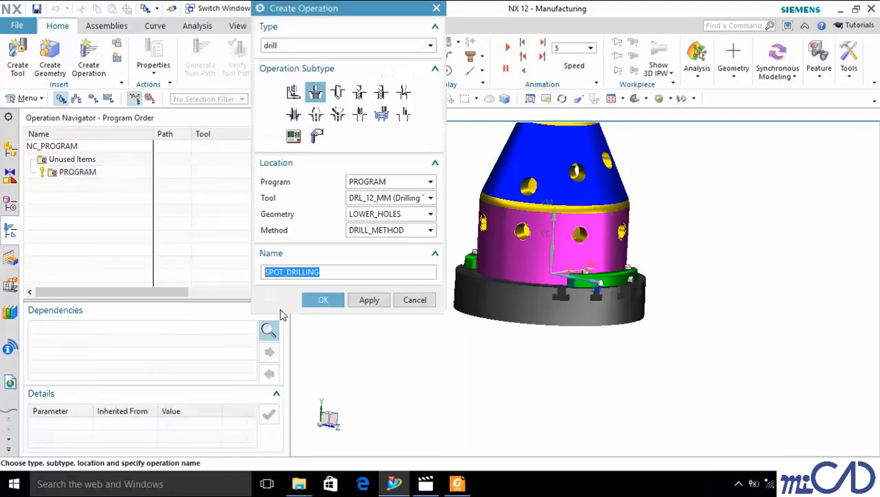
pyautogui.click(386, 184)
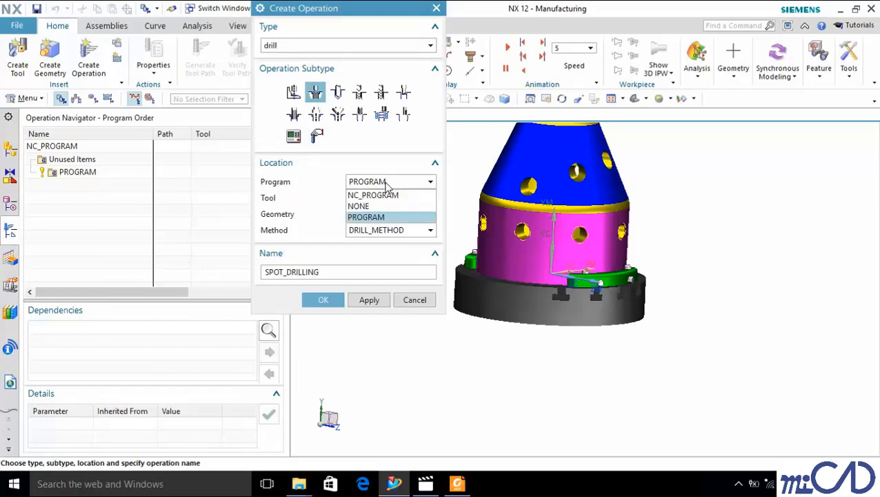
pyautogui.click(365, 217)
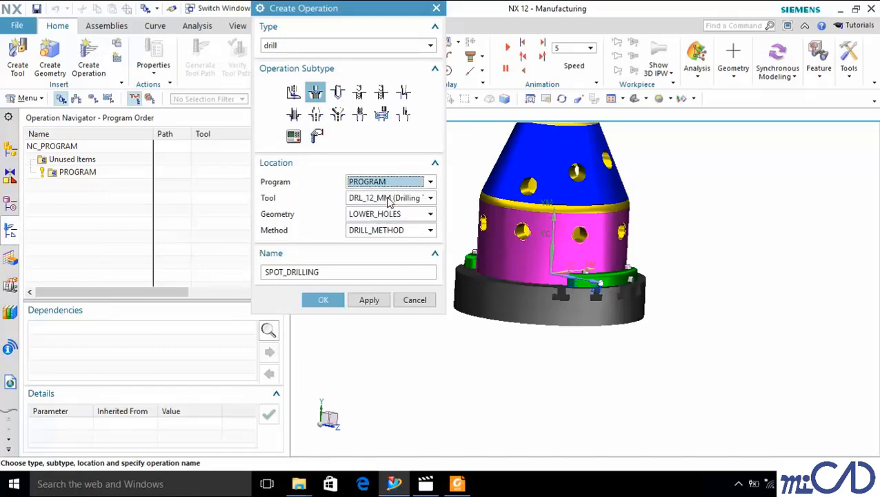
pyautogui.click(389, 198)
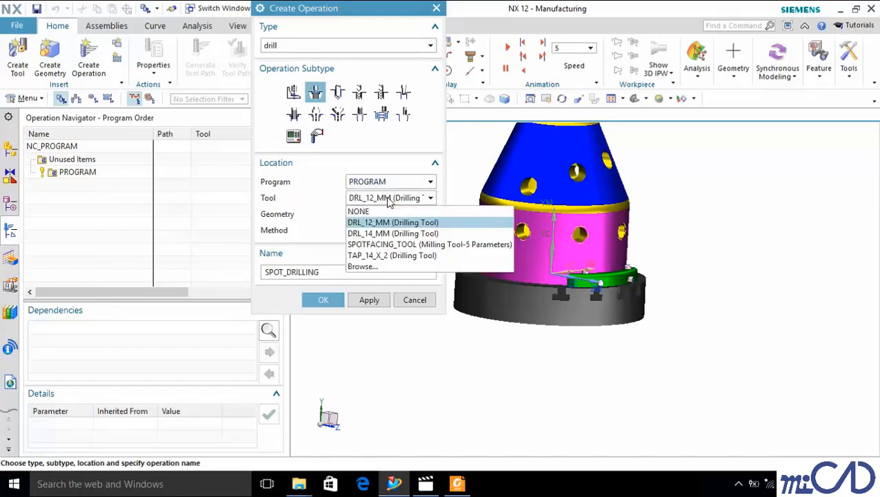
pyautogui.click(373, 246)
pyautogui.click(388, 216)
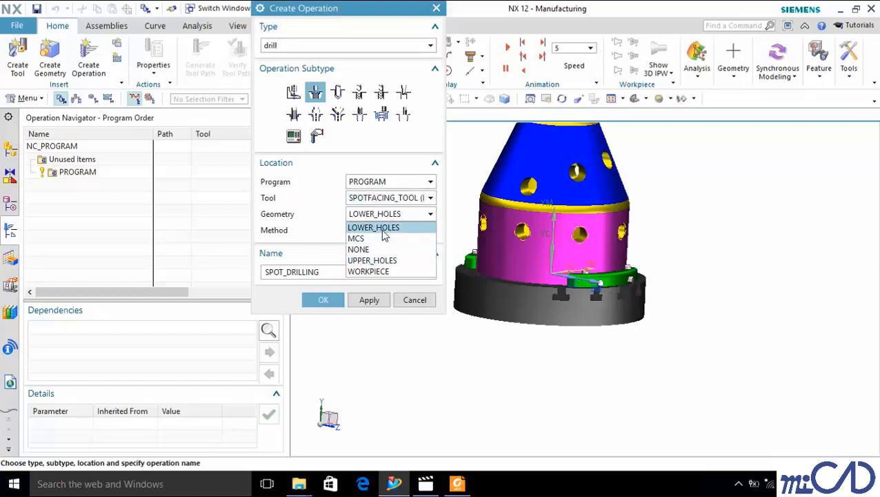
pyautogui.click(384, 229)
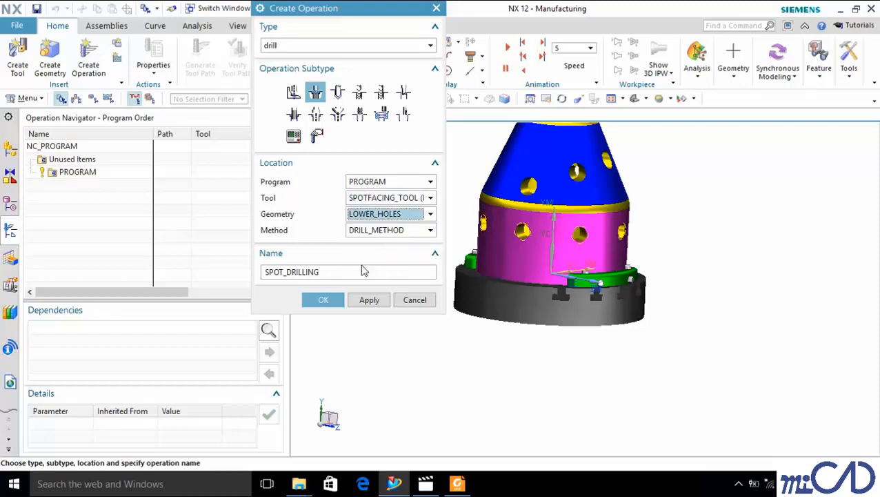
pyautogui.click(324, 299)
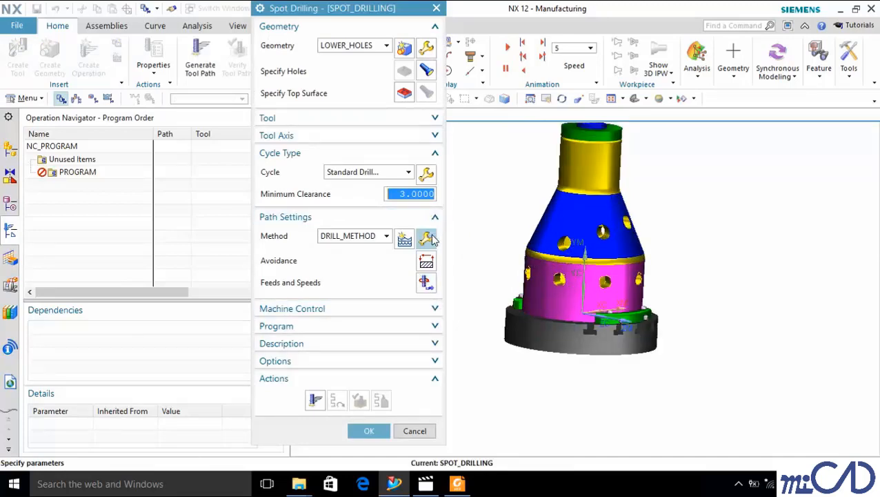
# Step: Use the Standard Drill cycle with one parameter set and set its tool tip depth to 1
pyautogui.click(408, 172)
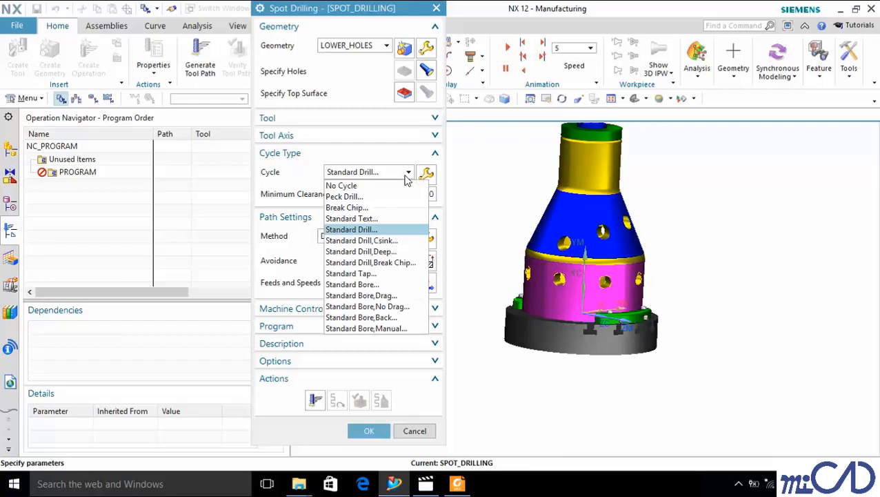
pyautogui.click(364, 227)
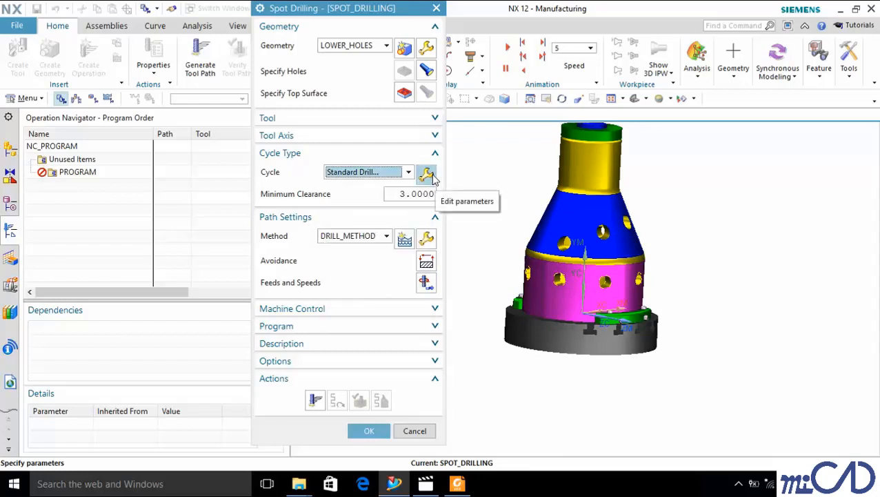
pyautogui.click(428, 175)
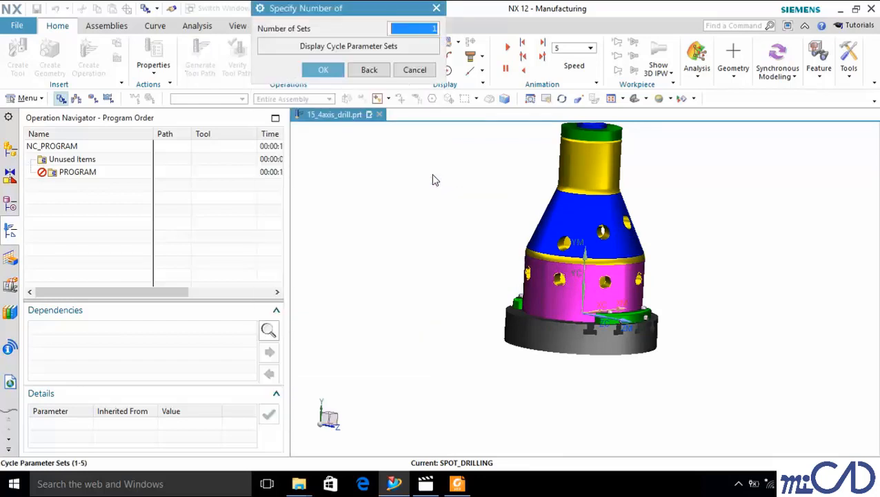
pyautogui.click(323, 70)
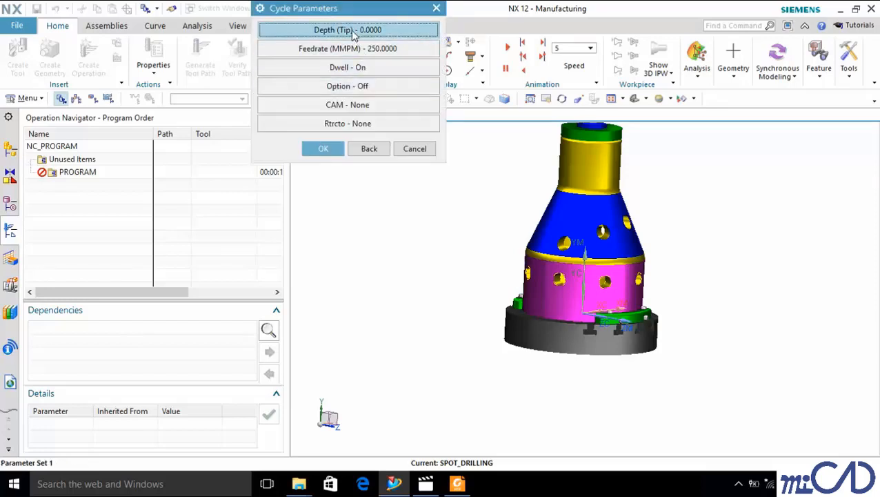
pyautogui.click(348, 30)
pyautogui.click(360, 48)
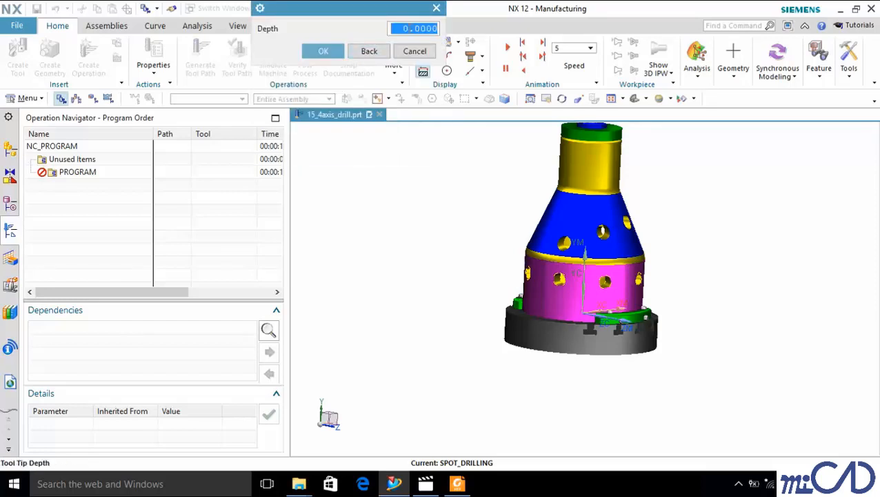
pyautogui.click(409, 28)
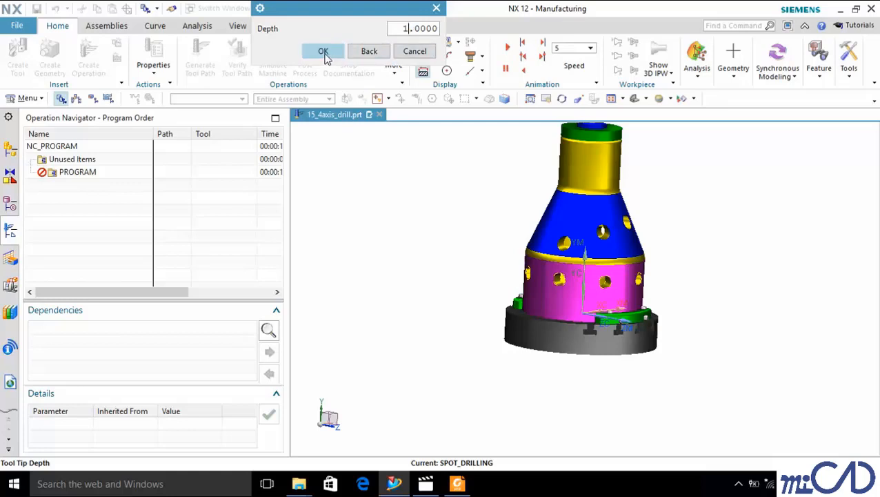
pyautogui.click(324, 53)
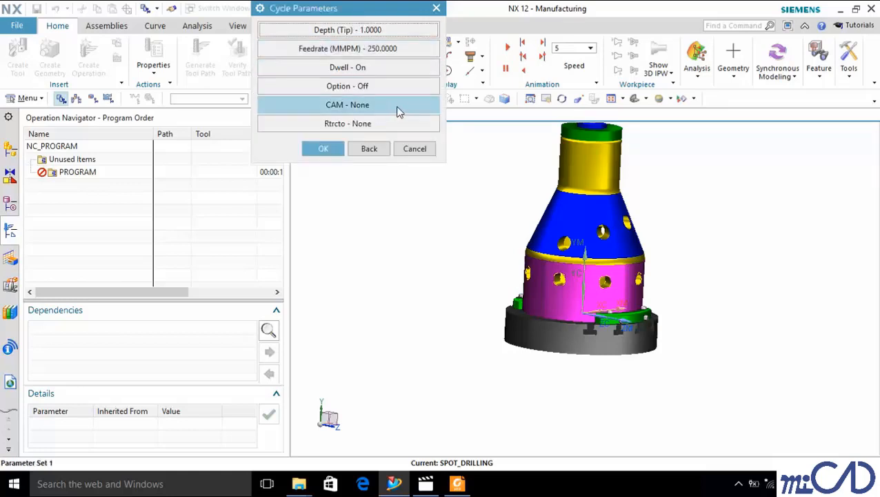
# Step: Set the cycle's Rtrcto retract to a distance of 20 and accept the cycle parameters
pyautogui.click(358, 124)
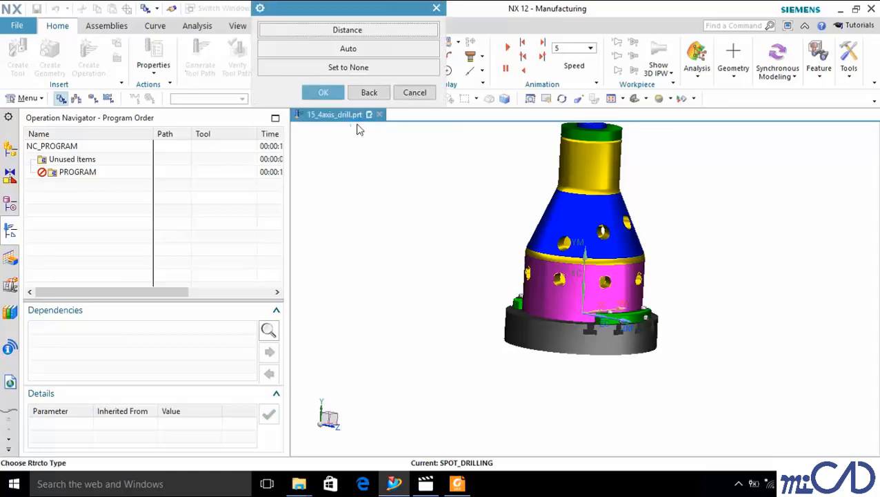
pyautogui.click(368, 31)
pyautogui.click(408, 29)
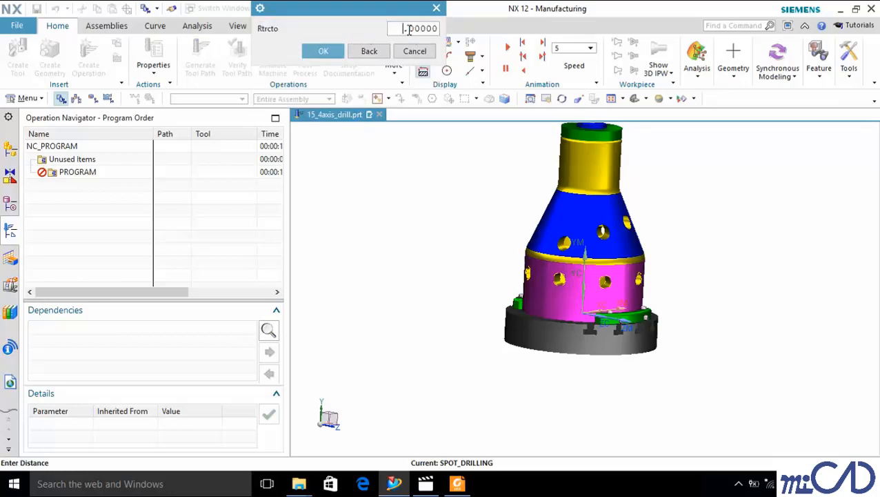
pyautogui.write('20.000')
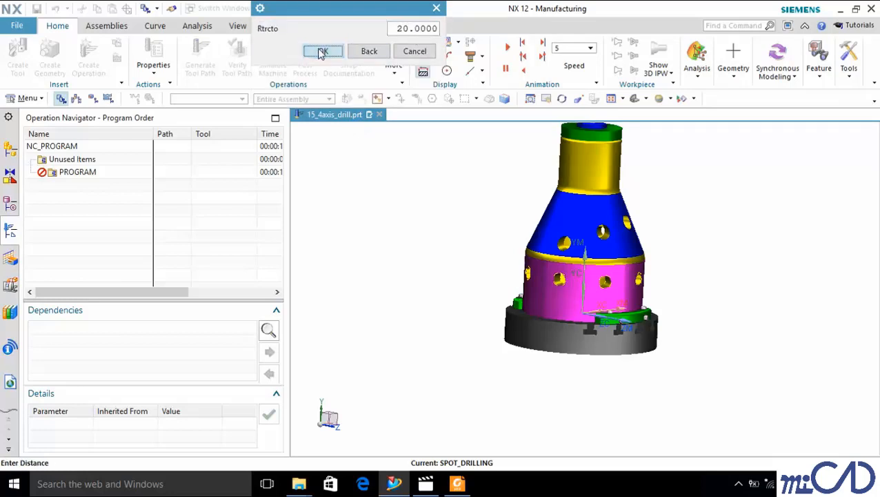
pyautogui.click(322, 52)
pyautogui.click(330, 148)
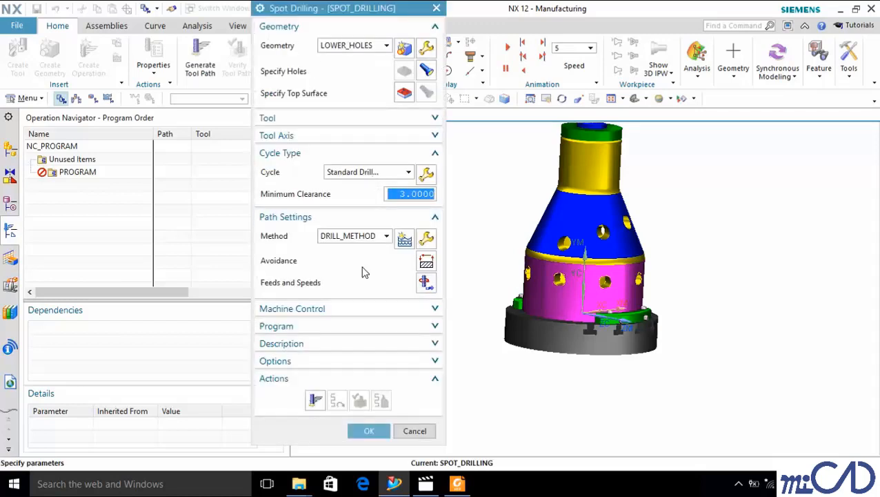
# Step: Generate the tool path of the spot drilling operation on the lower holes and display its tool settings
pyautogui.click(315, 400)
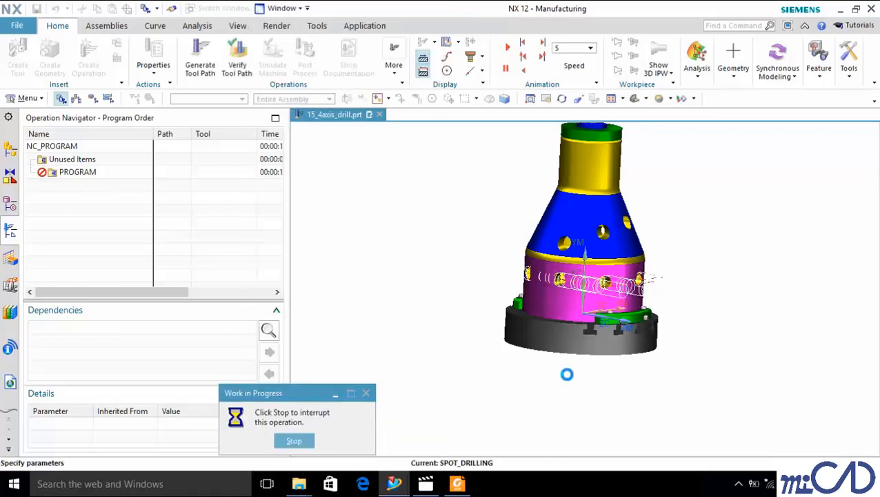
pyautogui.moveTo(663, 285)
pyautogui.mouseDown(button='middle')
pyautogui.moveTo(673, 281)
pyautogui.moveTo(676, 309)
pyautogui.moveTo(663, 308)
pyautogui.moveTo(675, 260)
pyautogui.moveTo(662, 295)
pyautogui.moveTo(670, 280)
pyautogui.mouseUp(button='middle')
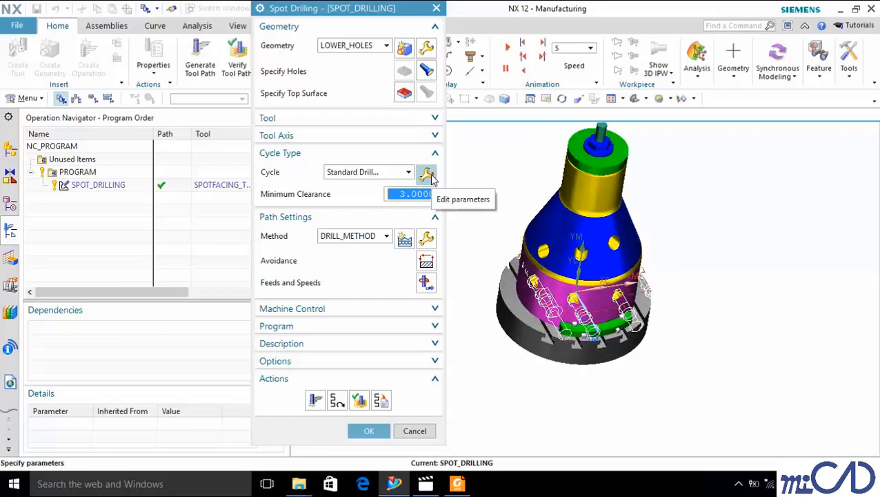
pyautogui.click(410, 137)
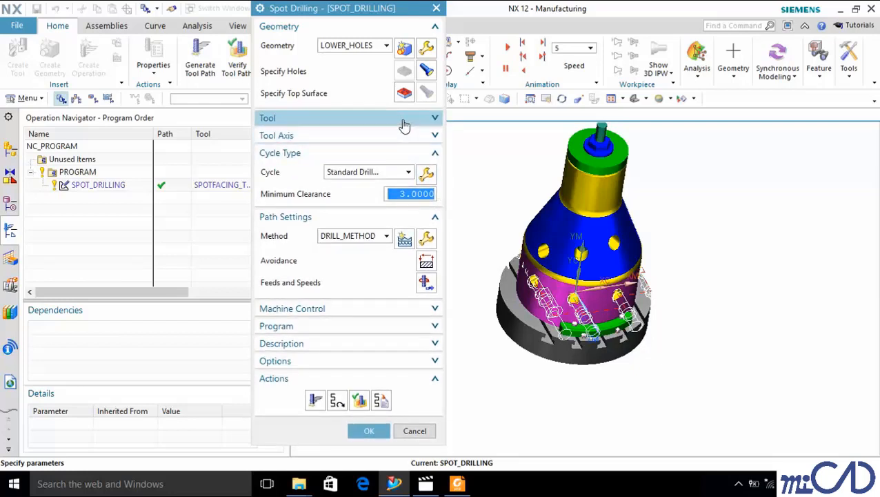
pyautogui.click(403, 119)
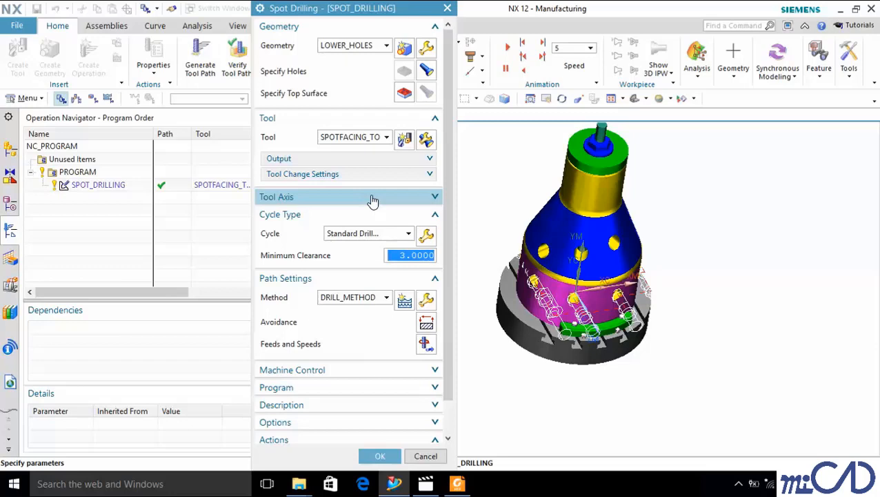
# Step: Accept the spot drilling operation and set the LOWER_HOLES geometry's tool axis to Normal to Part Surface with Use Arc Axis enabled
pyautogui.click(380, 456)
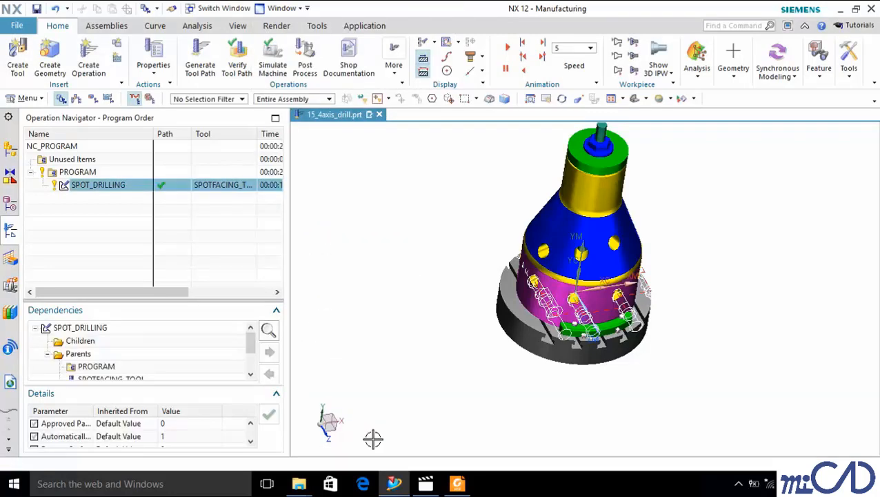
pyautogui.click(93, 98)
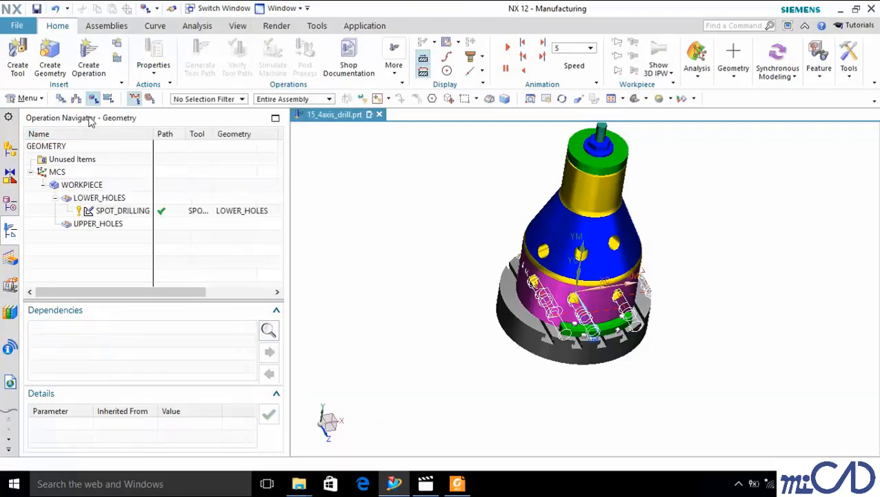
pyautogui.doubleClick(105, 198)
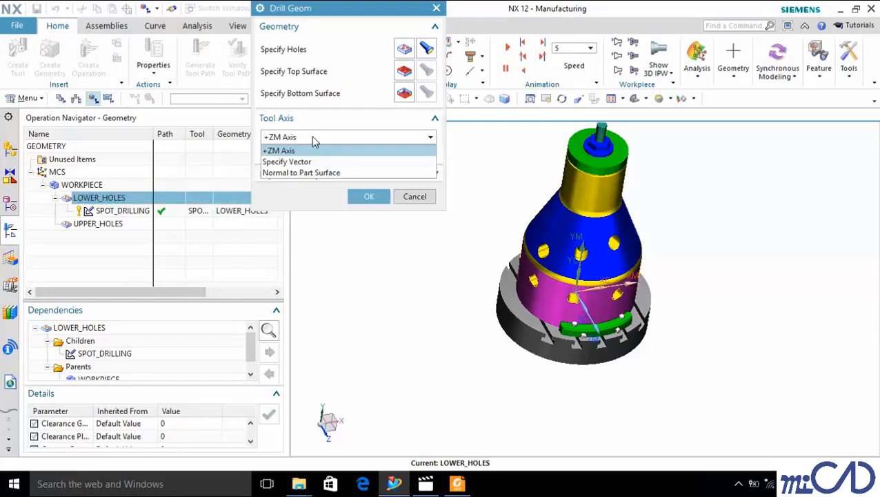
pyautogui.click(297, 172)
pyautogui.click(267, 152)
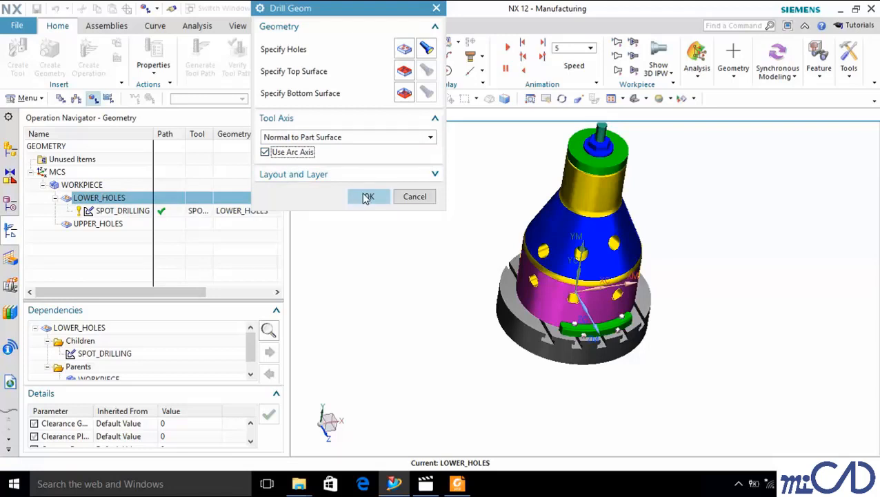
pyautogui.click(367, 197)
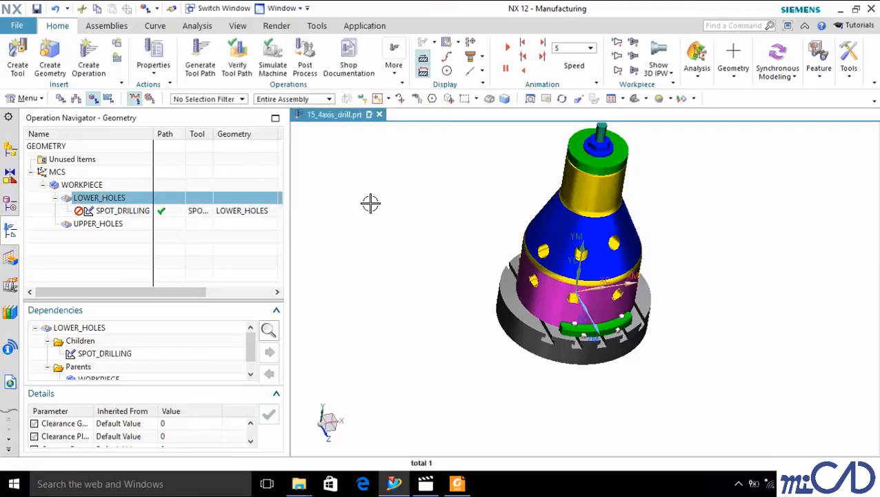
# Step: Regenerate the tool path of the SPOT_DRILLING operation on the lower holes and accept the operation
pyautogui.click(134, 211)
pyautogui.doubleClick(133, 211)
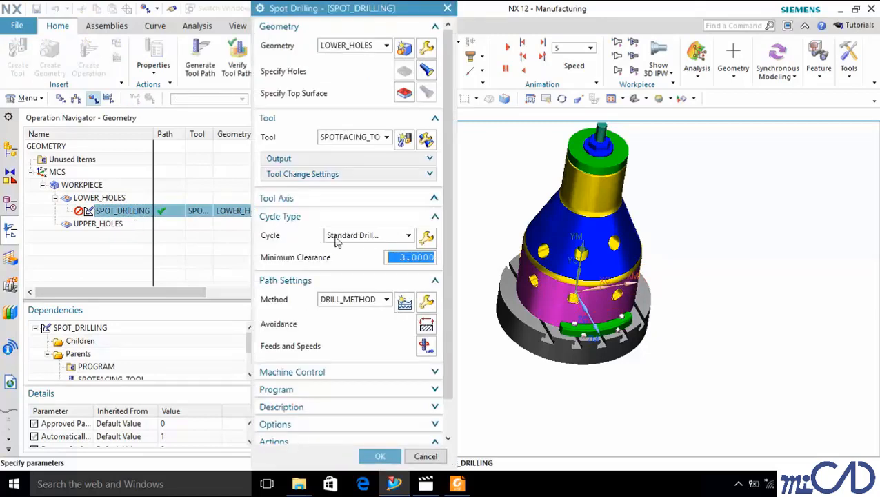
pyautogui.scroll(-1, 427, 276)
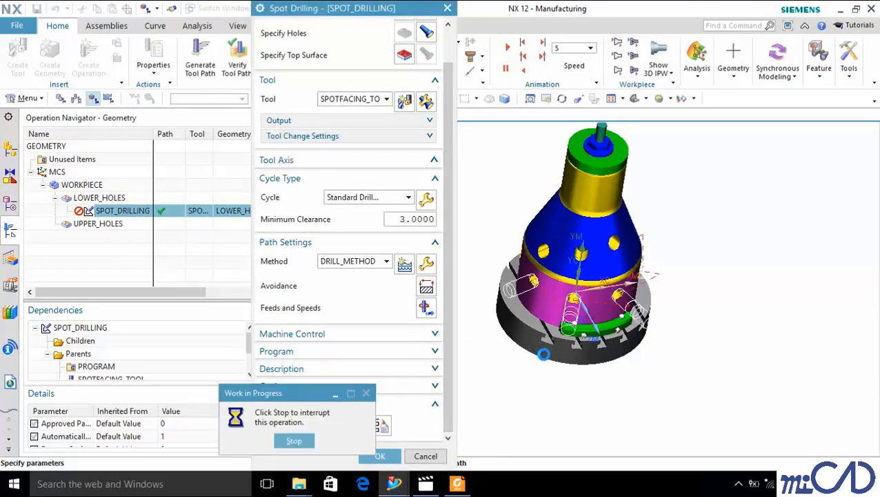
pyautogui.moveTo(650, 273); pyautogui.dragTo(638, 293, button='middle')
pyautogui.click(375, 457)
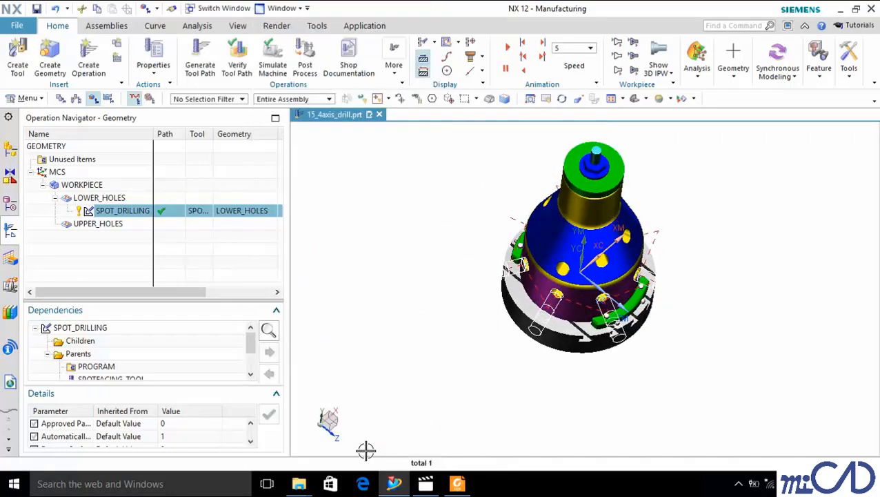
# Step: Set the UPPER_HOLES geometry's tool axis to Normal to Part Surface with Use Arc Axis enabled
pyautogui.click(104, 224)
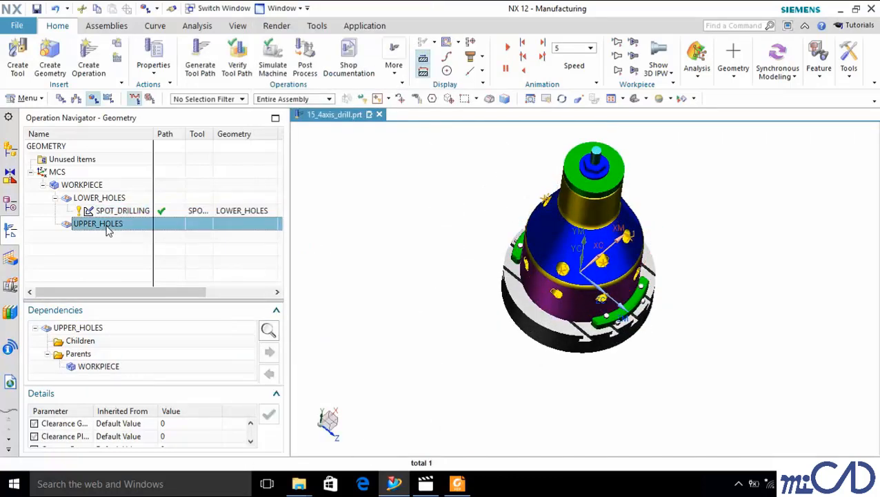
pyautogui.doubleClick(107, 230)
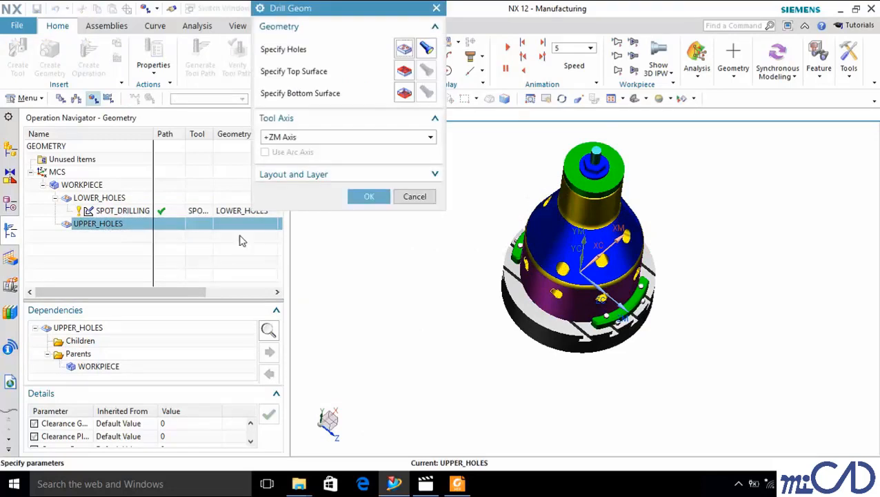
pyautogui.click(303, 137)
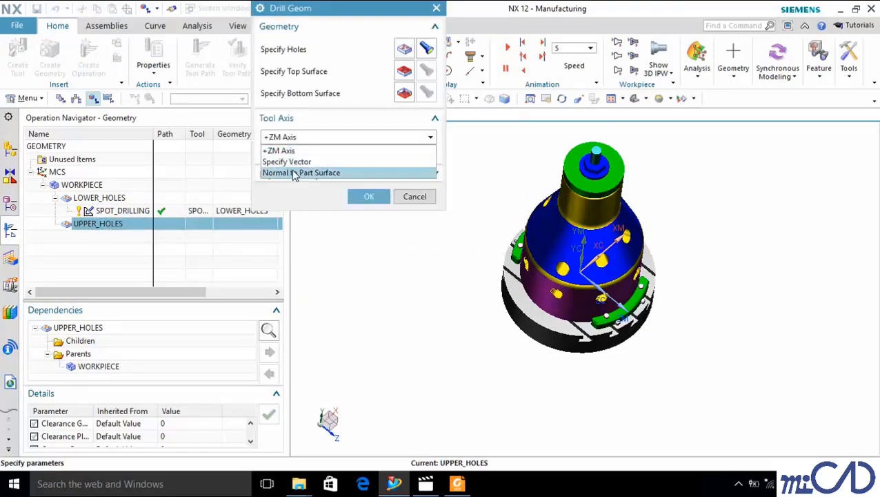
pyautogui.click(295, 173)
pyautogui.click(279, 157)
pyautogui.click(363, 201)
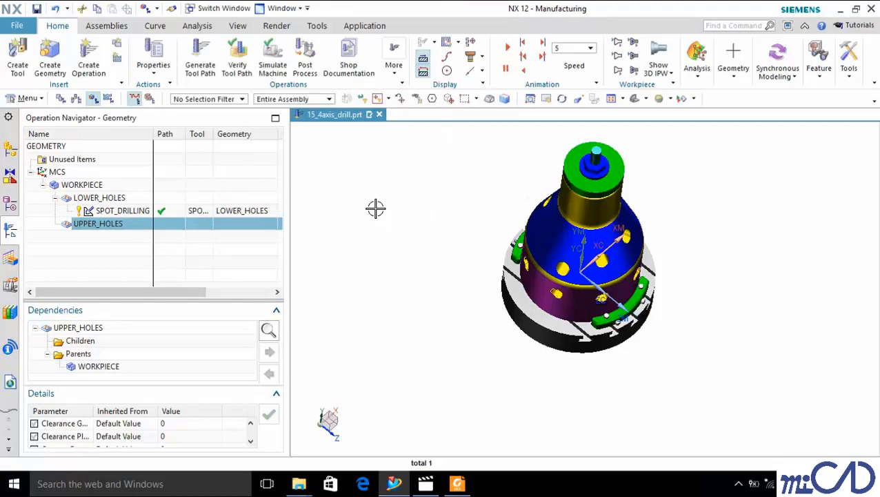
# Step: Copy the SPOT_DRILLING operation and place the copy inside the UPPER_HOLES geometry group
pyautogui.click(131, 210)
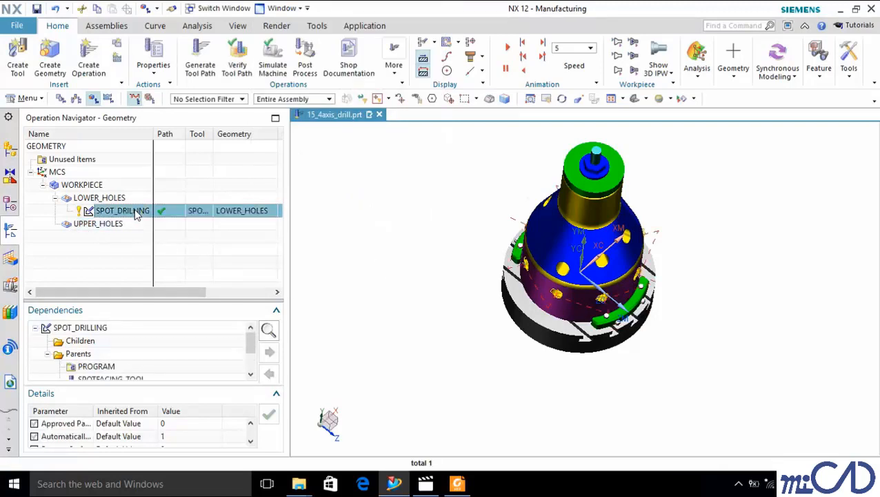
pyautogui.rightClick(134, 210)
pyautogui.click(166, 193)
pyautogui.click(104, 224)
pyautogui.rightClick(109, 225)
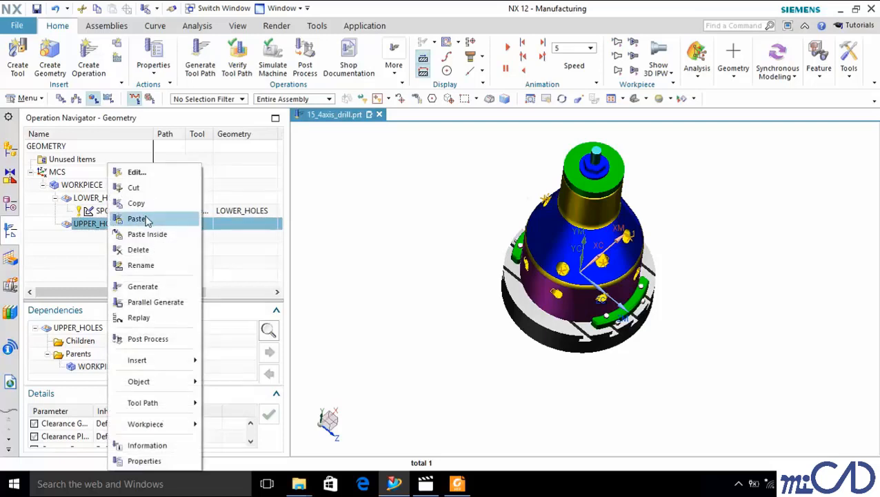
pyautogui.click(145, 219)
pyautogui.click(114, 238)
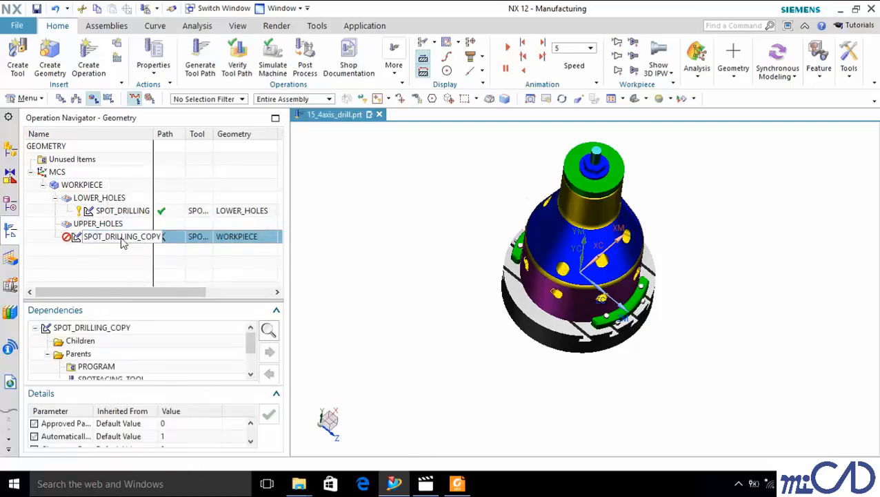
# Step: Generate the copied spot drilling tool path on the upper holes, inspect and accept it, and list the operations by program order
pyautogui.doubleClick(122, 239)
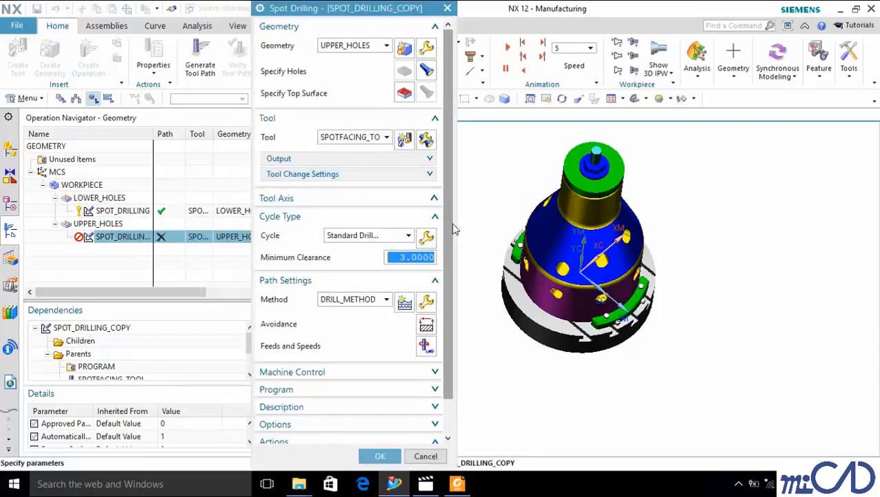
pyautogui.scroll(-3, 448, 225)
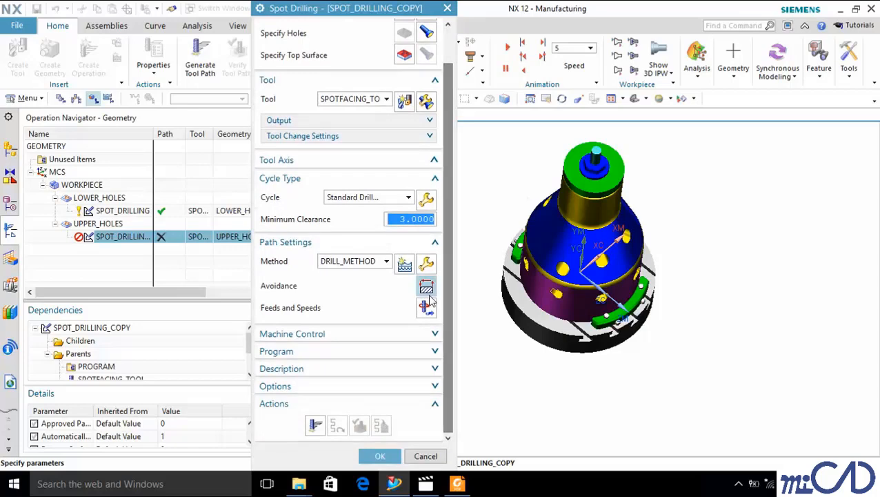
pyautogui.click(315, 424)
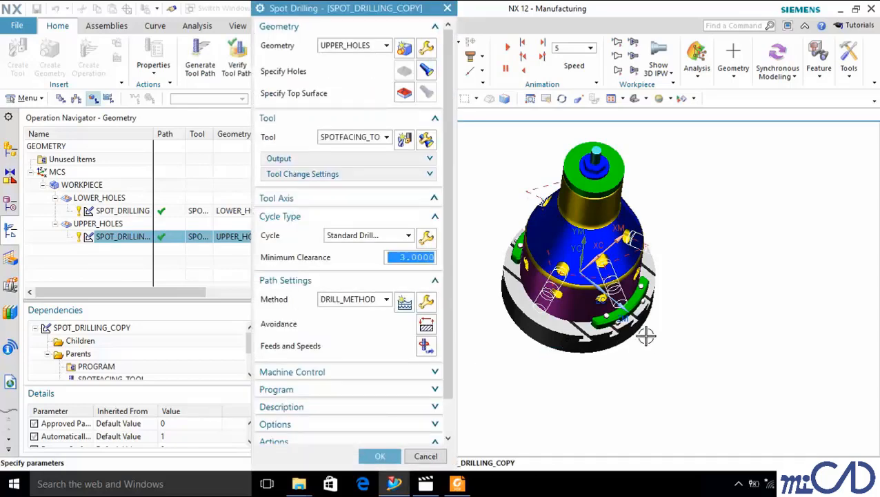
pyautogui.moveTo(648, 338); pyautogui.dragTo(681, 289, button='middle')
pyautogui.scroll(6, 617, 210)
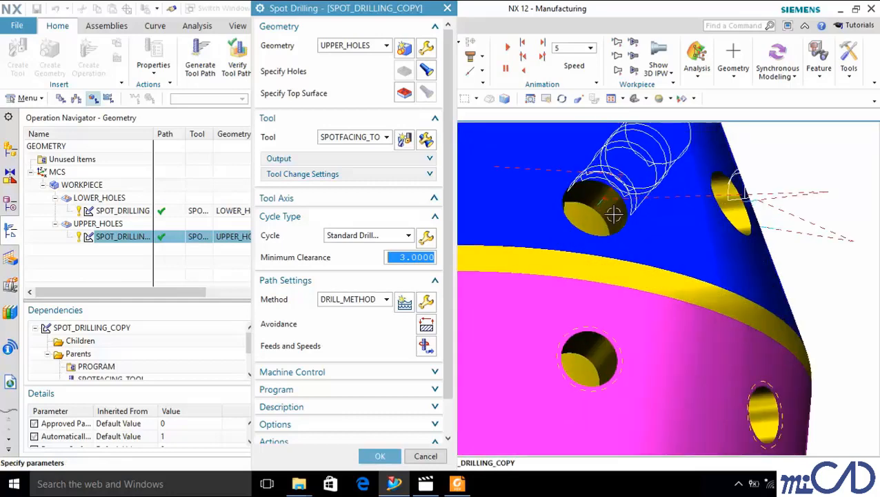
pyautogui.scroll(-2, 597, 238)
pyautogui.scroll(-5, 597, 238)
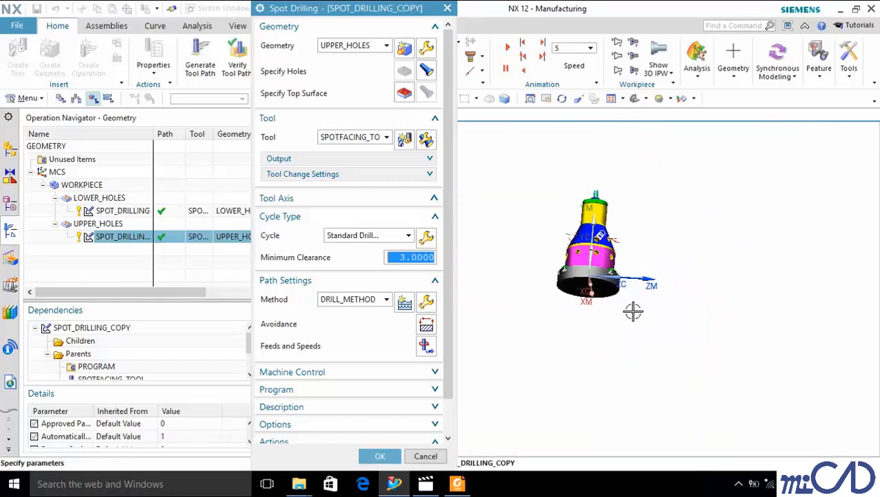
pyautogui.moveTo(632, 311); pyautogui.dragTo(549, 334, button='middle')
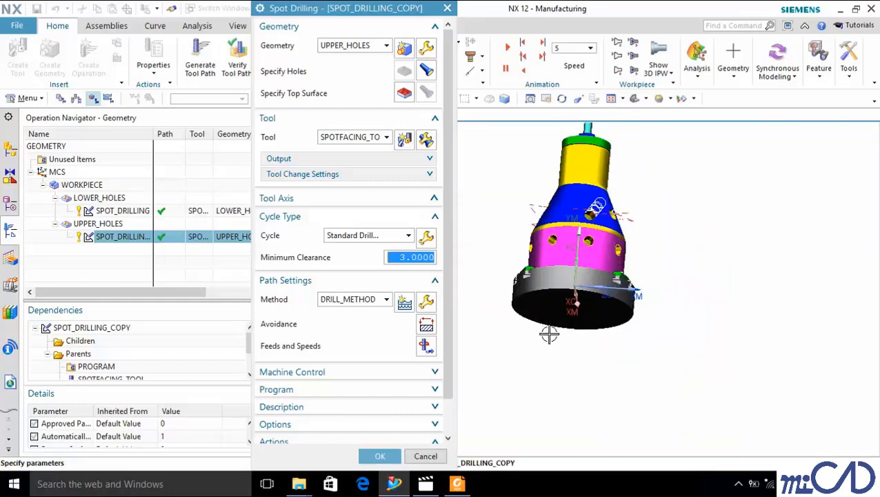
pyautogui.click(390, 456)
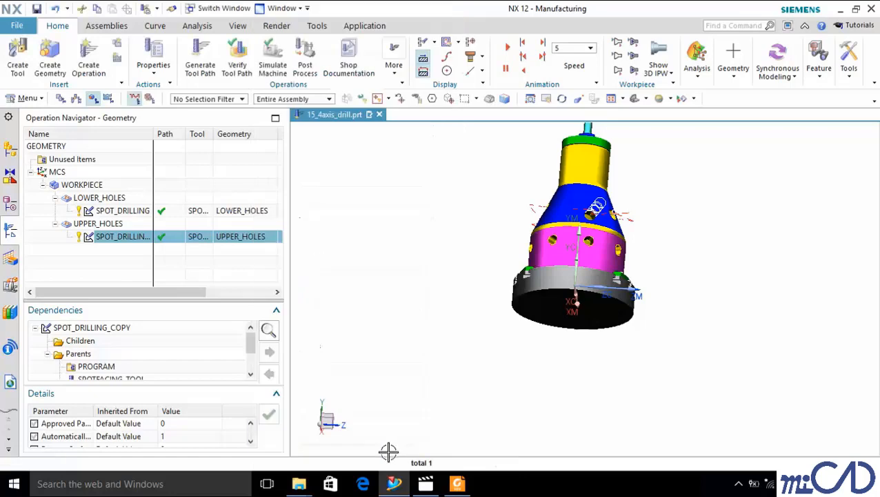
pyautogui.click(60, 100)
pyautogui.click(94, 198)
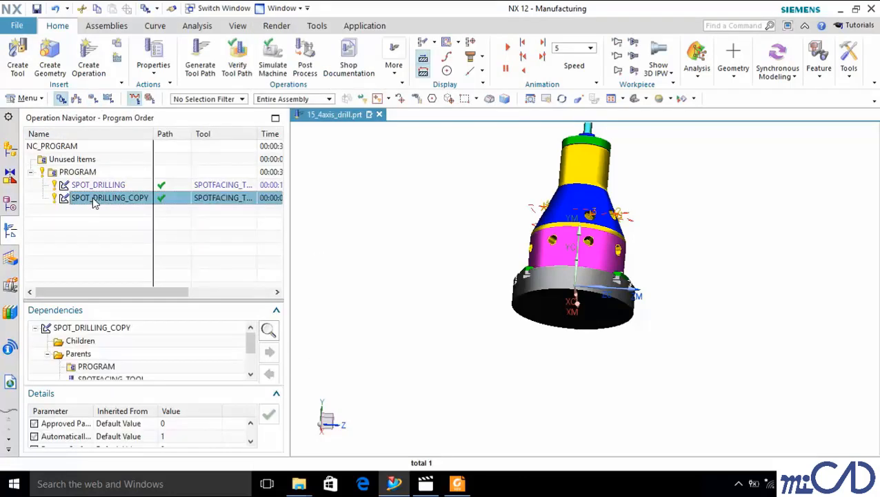
pyautogui.rightClick(93, 197)
pyautogui.moveTo(135, 317)
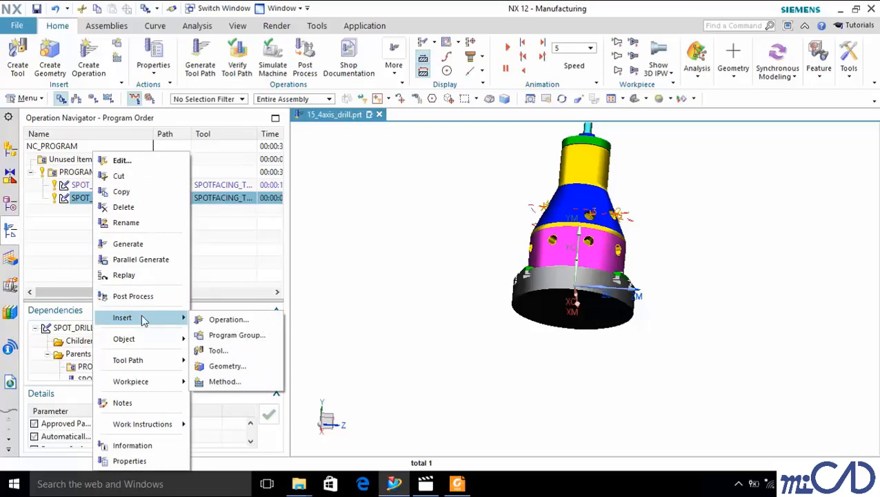
pyautogui.click(221, 319)
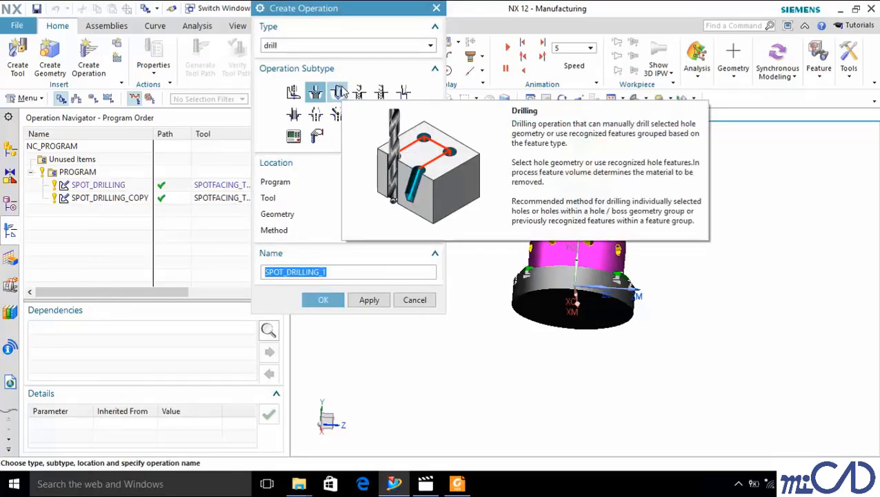
pyautogui.click(338, 92)
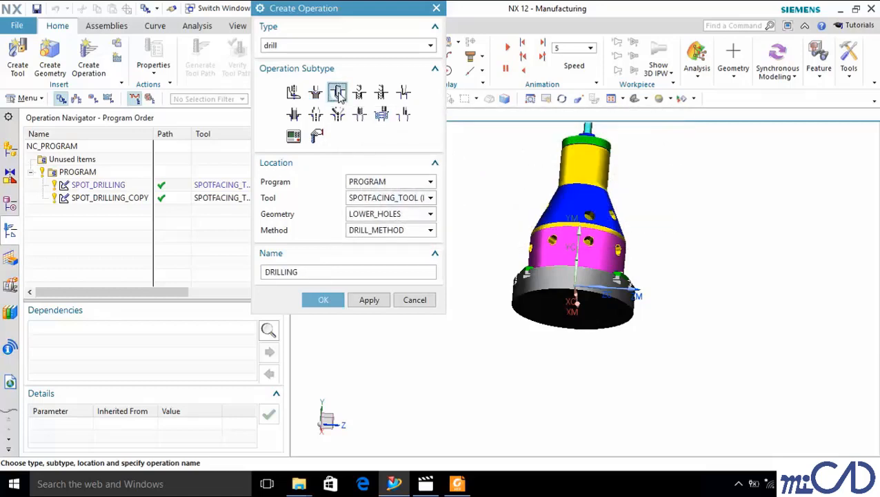
pyautogui.click(323, 299)
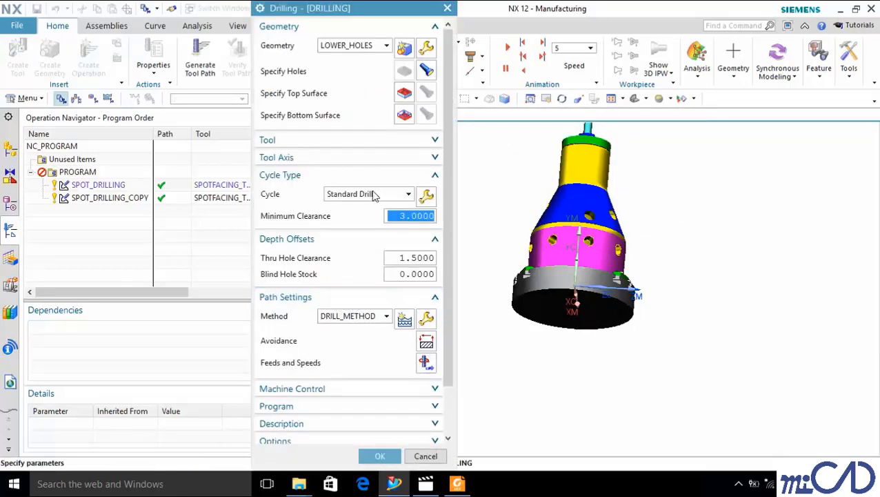
pyautogui.click(422, 458)
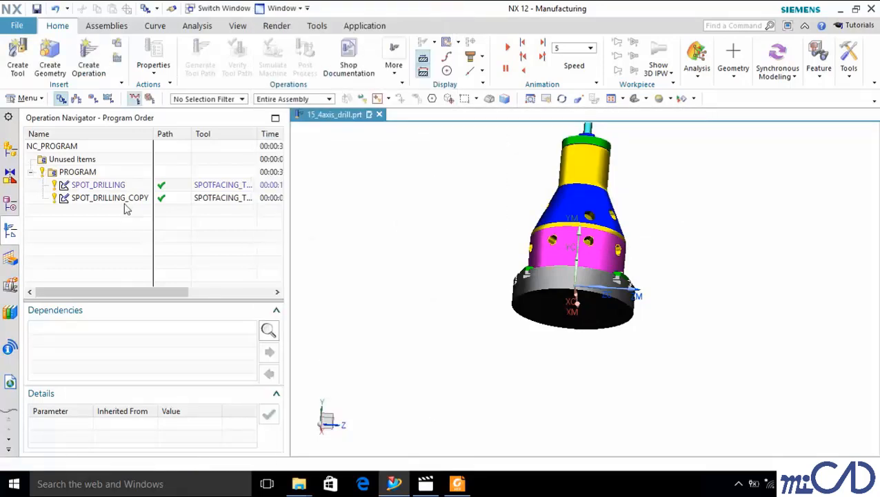
# Step: Create a Drilling operation named DRILLING in PROGRAM, using the DRL_12_MM tool, LOWER_HOLES geometry and DRILL_METHOD
pyautogui.click(97, 172)
pyautogui.rightClick(106, 173)
pyautogui.moveTo(188, 337)
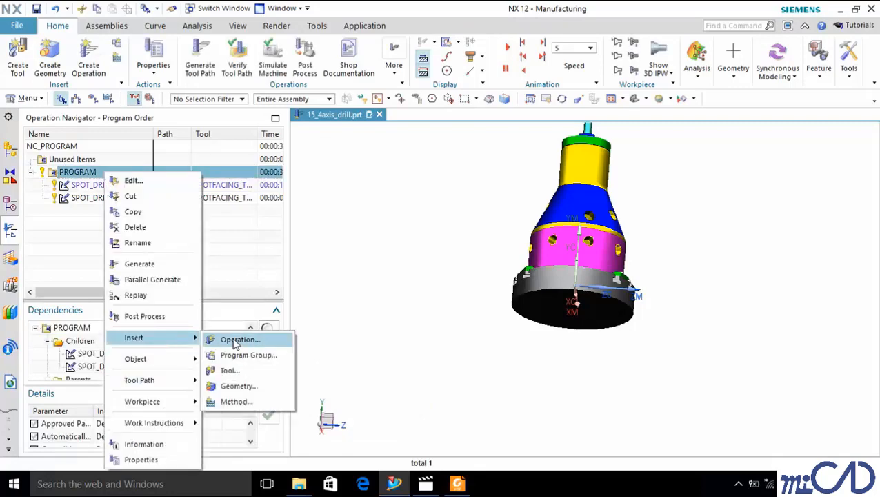
pyautogui.click(235, 340)
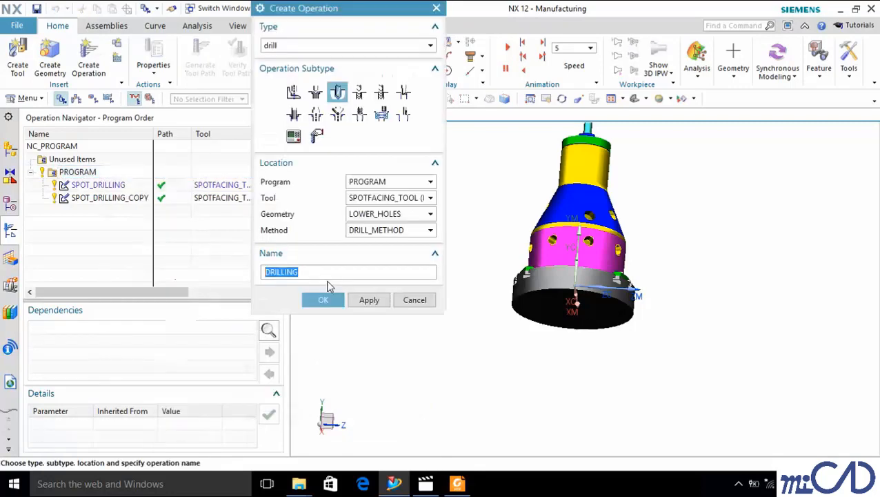
pyautogui.click(401, 200)
pyautogui.click(386, 222)
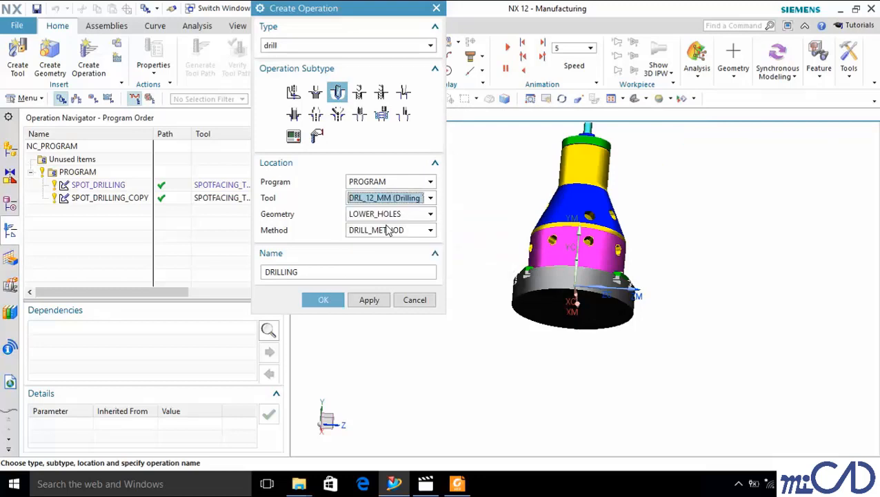
pyautogui.click(323, 299)
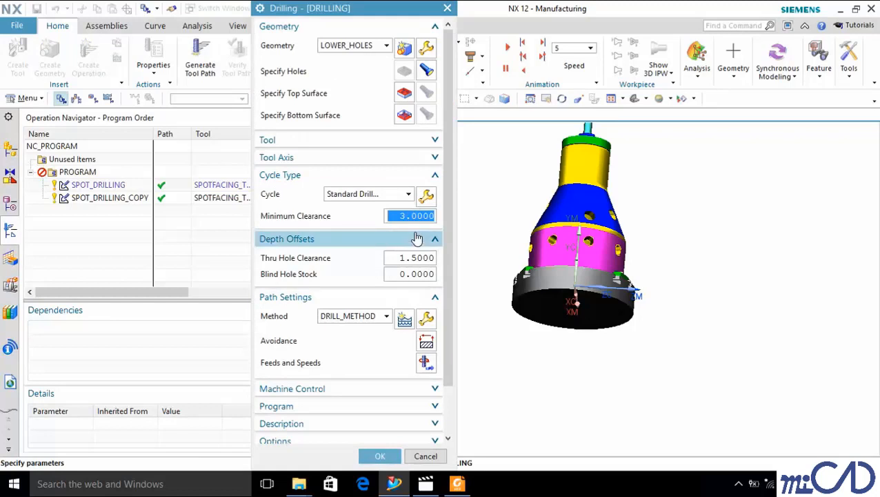
# Step: Set the depth of the drilling operation's Standard Drill cycle to Model Depth, using one parameter set
pyautogui.click(426, 196)
pyautogui.click(323, 70)
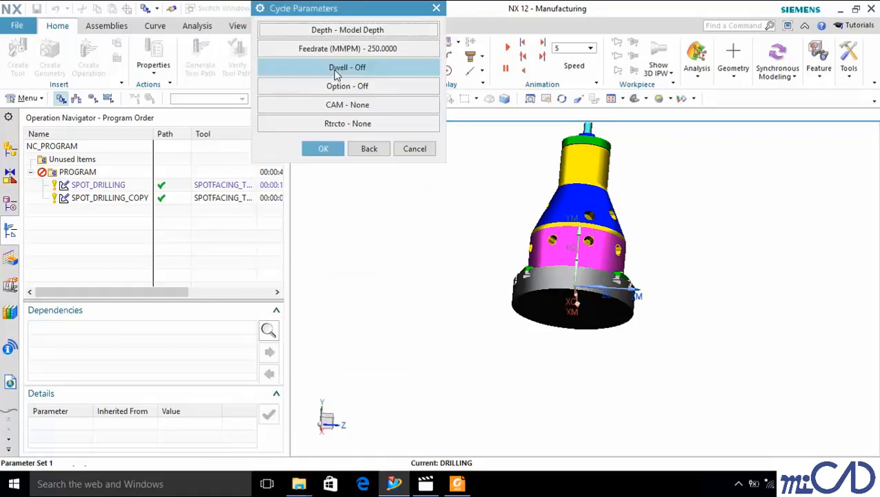
pyautogui.click(358, 31)
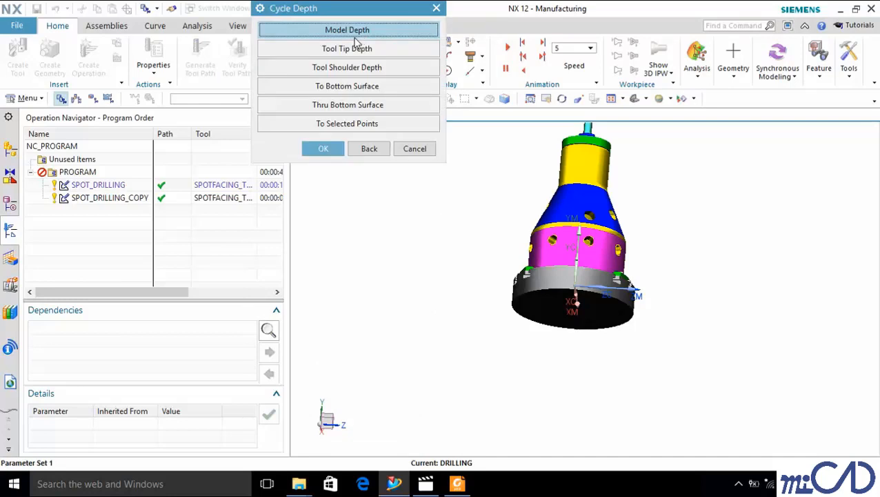
pyautogui.click(354, 31)
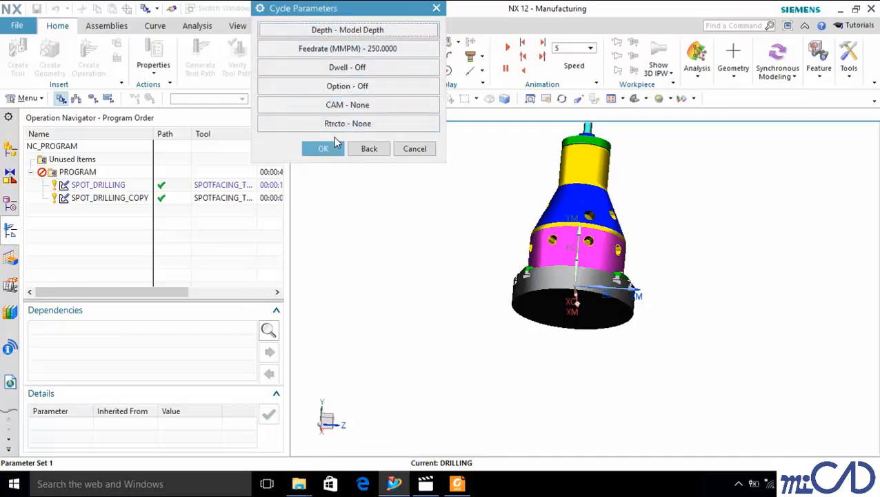
# Step: Set the drilling cycle's Rtrcto retract distance to 20 and accept the cycle parameters
pyautogui.click(340, 126)
pyautogui.click(359, 30)
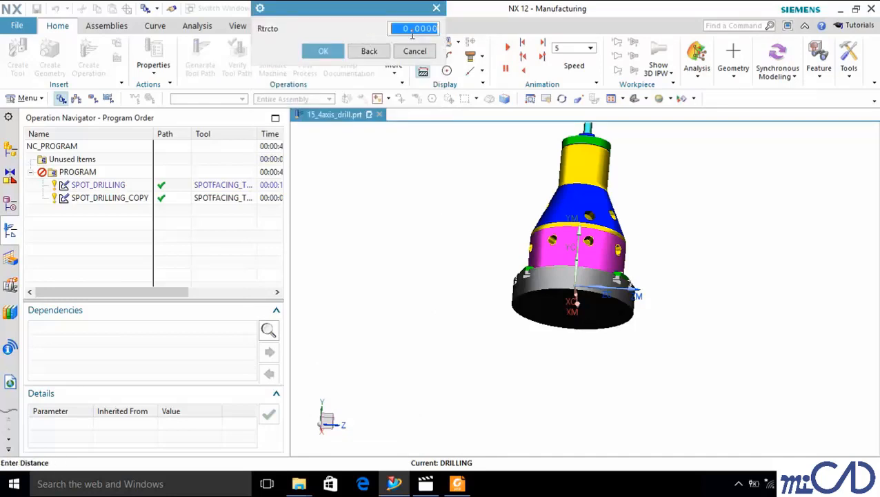
pyautogui.click(409, 28)
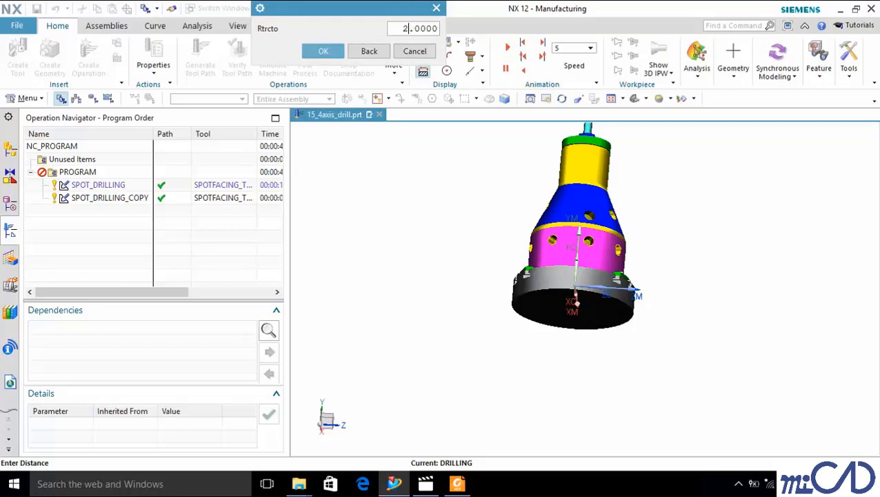
pyautogui.click(323, 51)
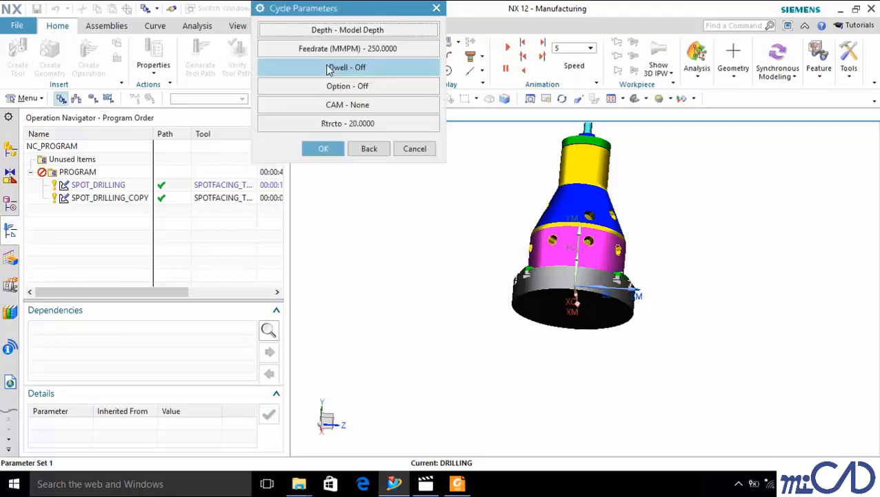
pyautogui.click(321, 147)
# Step: Generate the DRILLING tool path on the lower holes, inspect it around the bowl and accept the operation
pyautogui.scroll(-2, 449, 173)
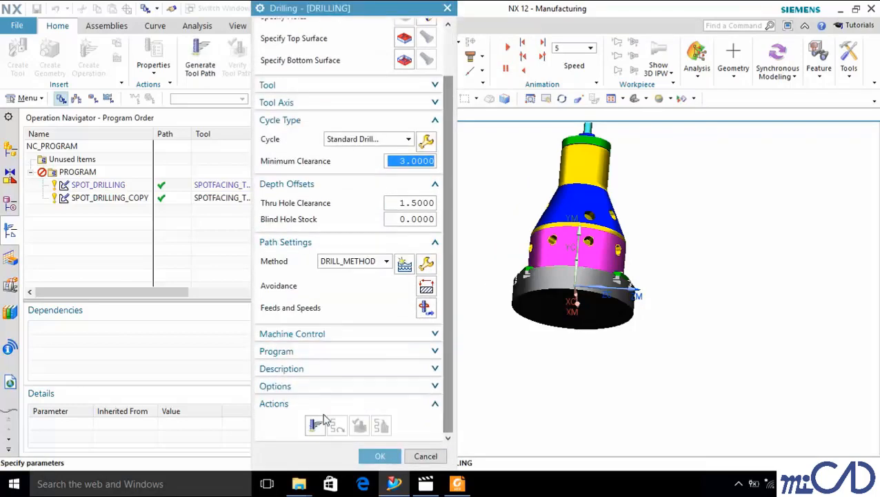
pyautogui.click(315, 425)
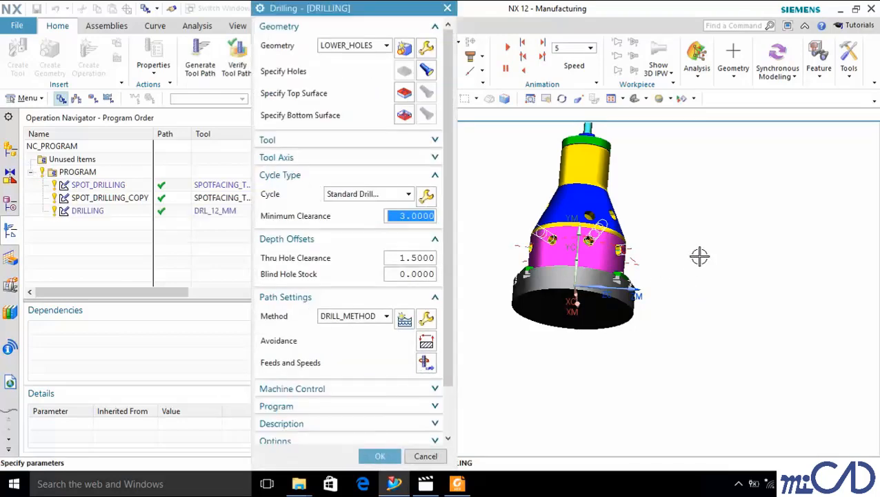
pyautogui.moveTo(699, 256); pyautogui.dragTo(641, 205, button='middle')
pyautogui.scroll(7, 549, 216)
pyautogui.scroll(-5, 590, 262)
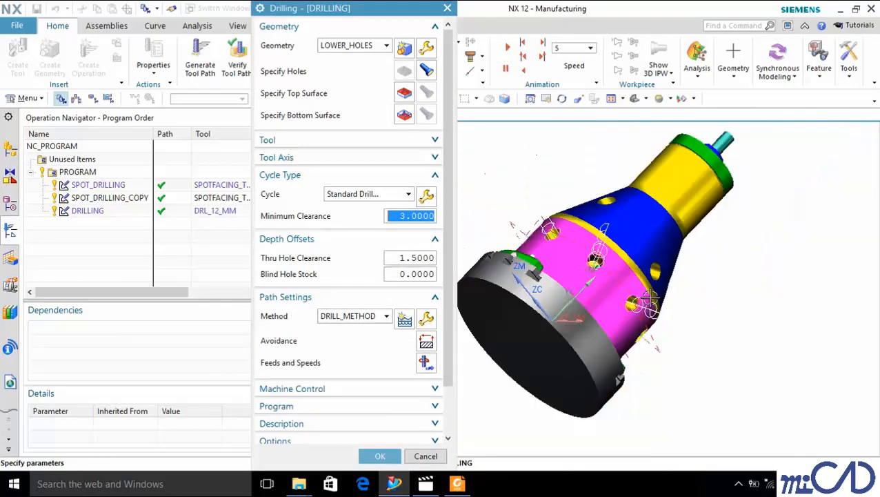
pyautogui.moveTo(649, 297); pyautogui.dragTo(700, 298, button='middle')
pyautogui.scroll(6, 559, 228)
pyautogui.scroll(-8, 571, 241)
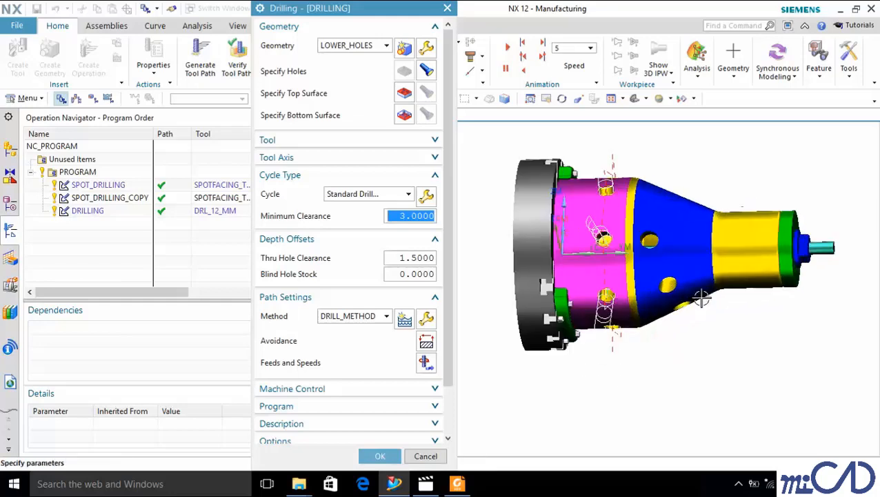
pyautogui.click(380, 456)
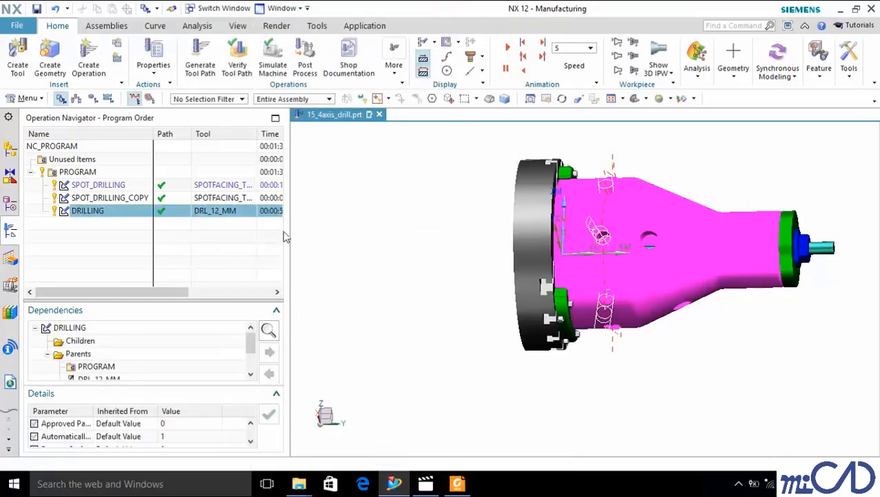
pyautogui.doubleClick(141, 212)
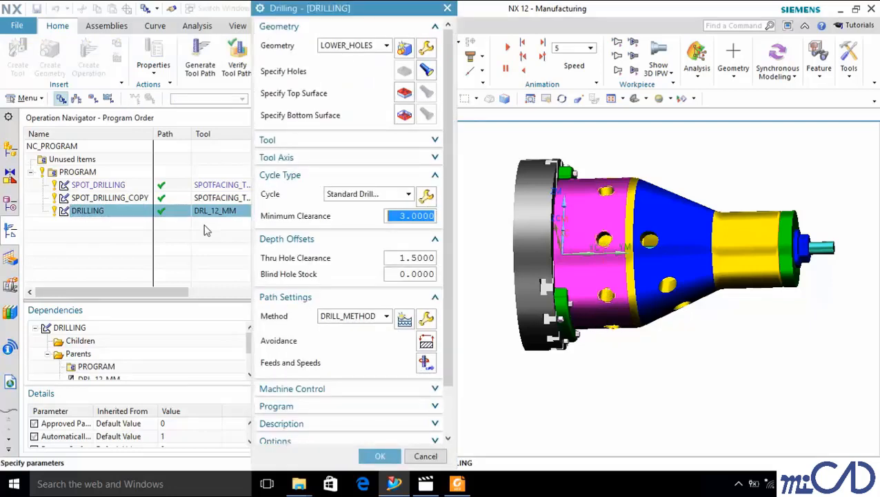
pyautogui.click(448, 7)
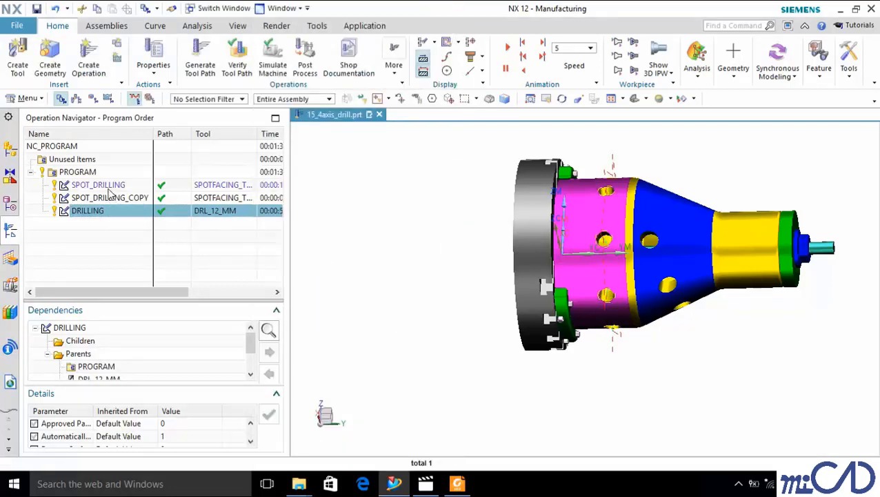
# Step: Verify SPOT_DRILLING, SPOT_DRILLING_COPY and DRILLING together with a 3D Dynamic material removal simulation at animation speed 6
pyautogui.click(110, 186)
pyautogui.keyDown('shift'); pyautogui.click(106, 211); pyautogui.keyUp('shift')
pyautogui.click(235, 56)
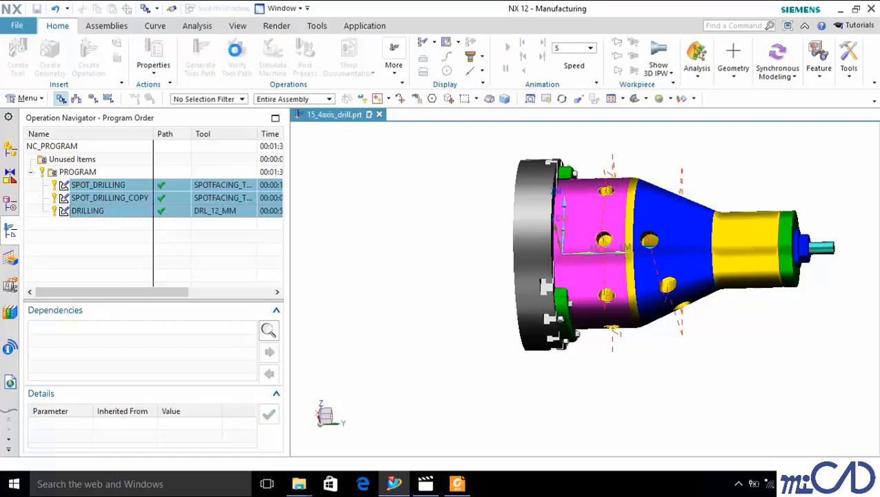
pyautogui.moveTo(585, 347); pyautogui.dragTo(494, 268, button='middle')
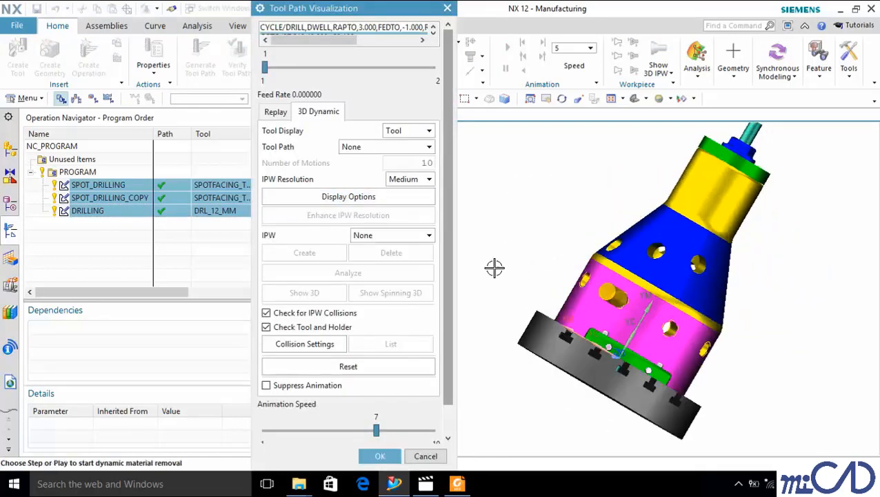
pyautogui.scroll(-2, 453, 235)
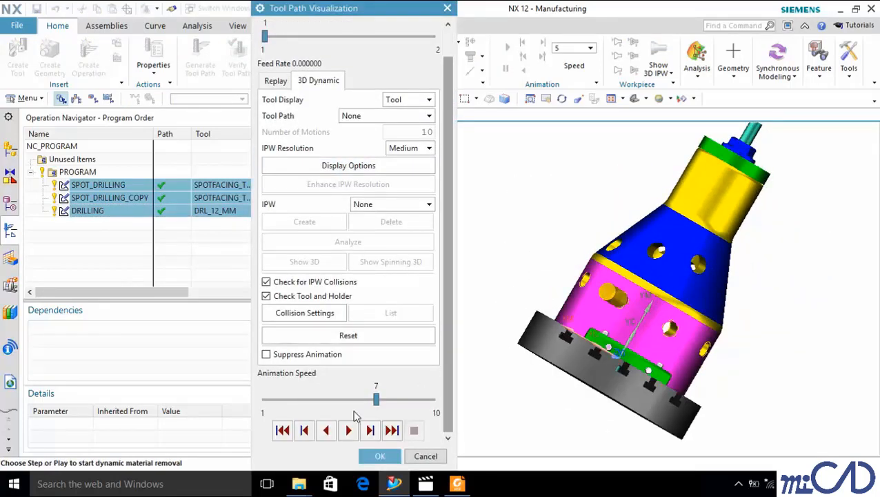
pyautogui.moveTo(376, 399); pyautogui.dragTo(357, 398)
pyautogui.click(349, 429)
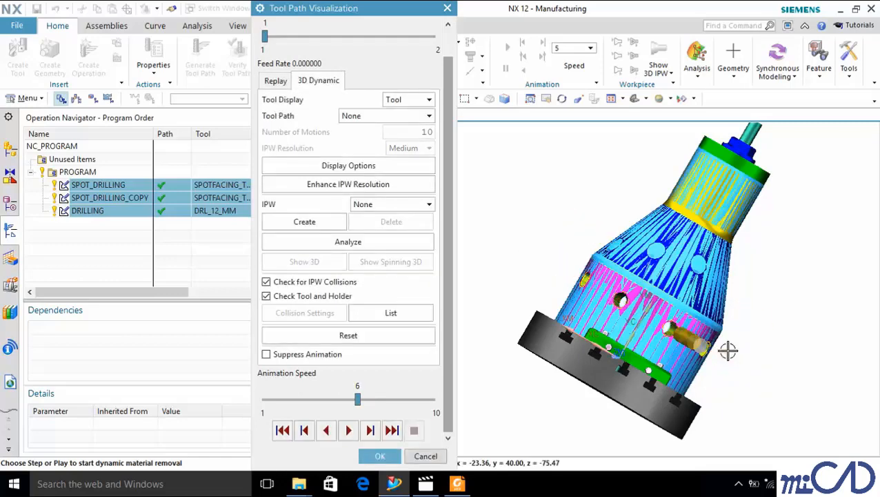
pyautogui.click(381, 455)
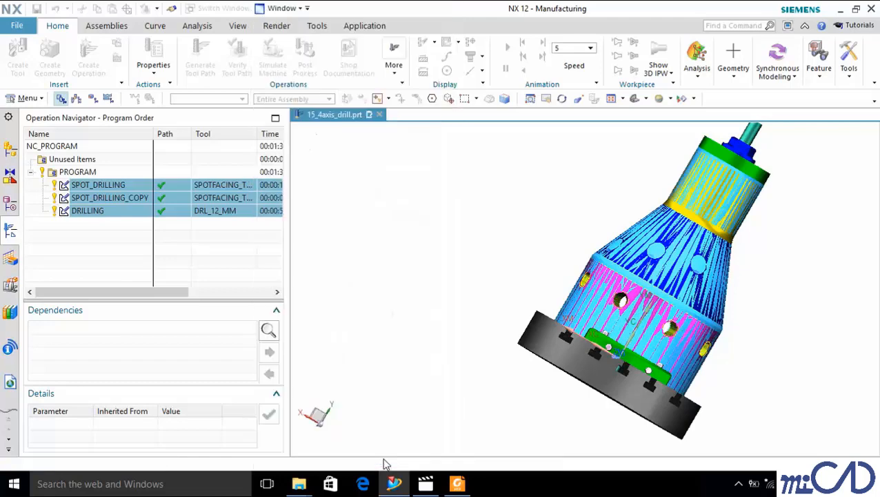
# Step: Section the view through the centre of a lower hole and examine how deep the DRILLING tool path reaches
pyautogui.click(155, 211)
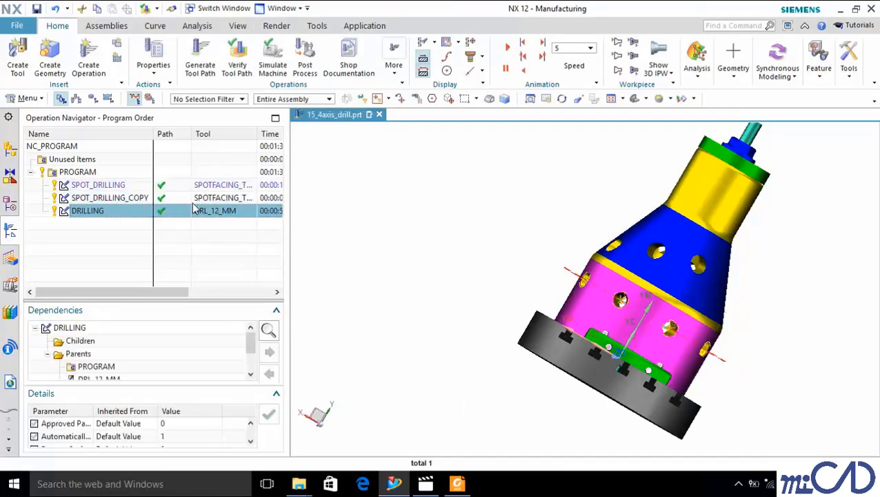
pyautogui.click(237, 26)
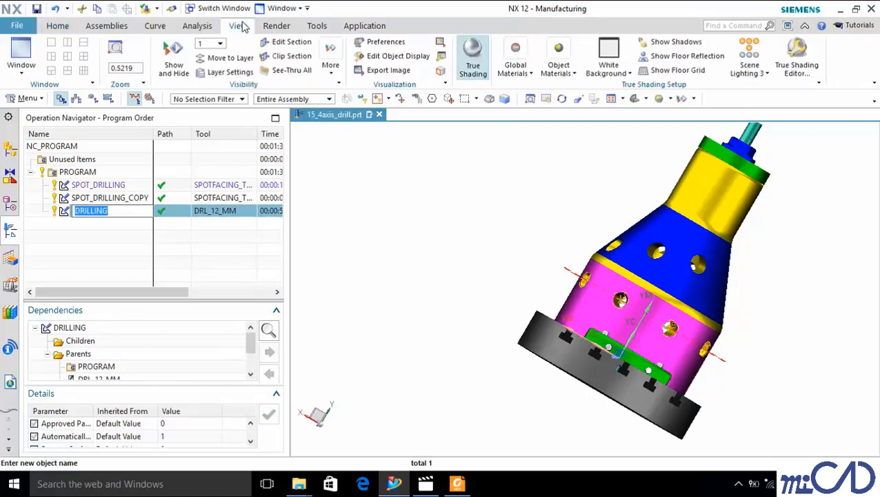
pyautogui.click(290, 45)
pyautogui.moveTo(695, 310); pyautogui.dragTo(657, 325, button='middle')
pyautogui.scroll(4, 619, 210)
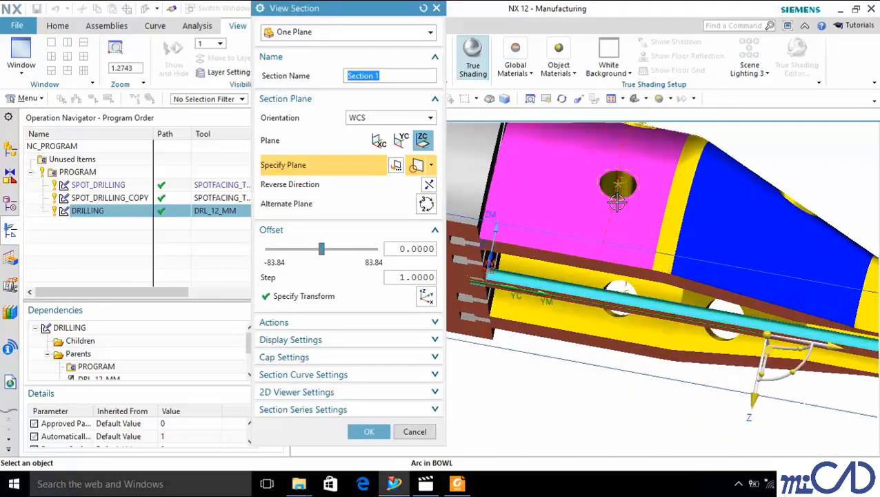
pyautogui.scroll(2, 594, 181)
pyautogui.click(620, 179)
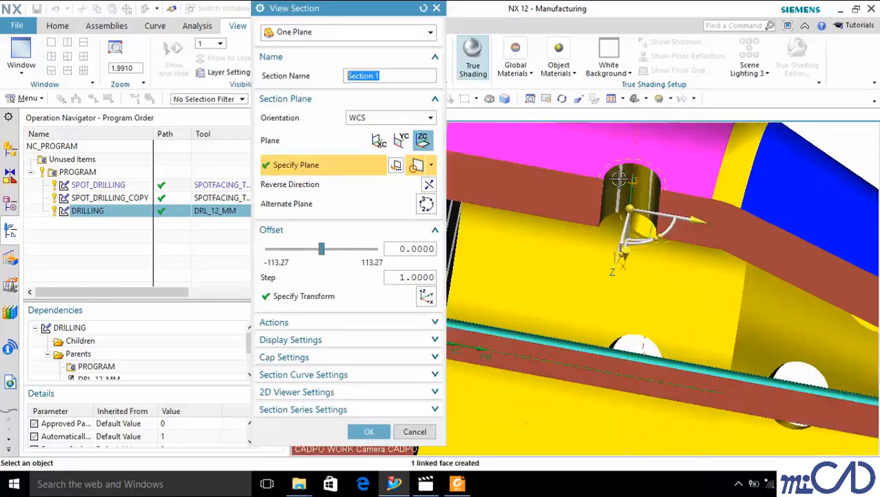
pyautogui.scroll(-2, 648, 228)
pyautogui.moveTo(650, 228); pyautogui.dragTo(680, 236, button='middle')
pyautogui.scroll(6, 679, 237)
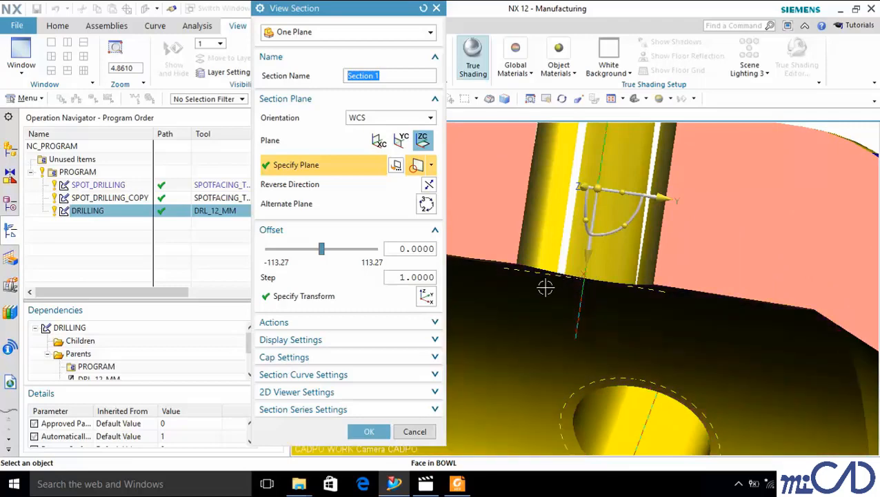
pyautogui.click(369, 431)
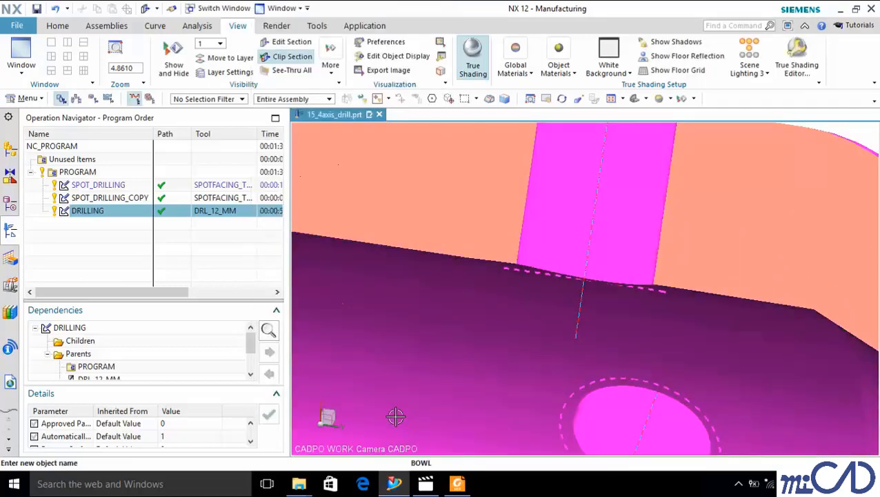
# Step: Create a Tapping operation named TAPPING in PROGRAM, using the TAP_14_X_2 tool, LOWER_HOLES geometry and DRILL_METHOD
pyautogui.click(131, 199)
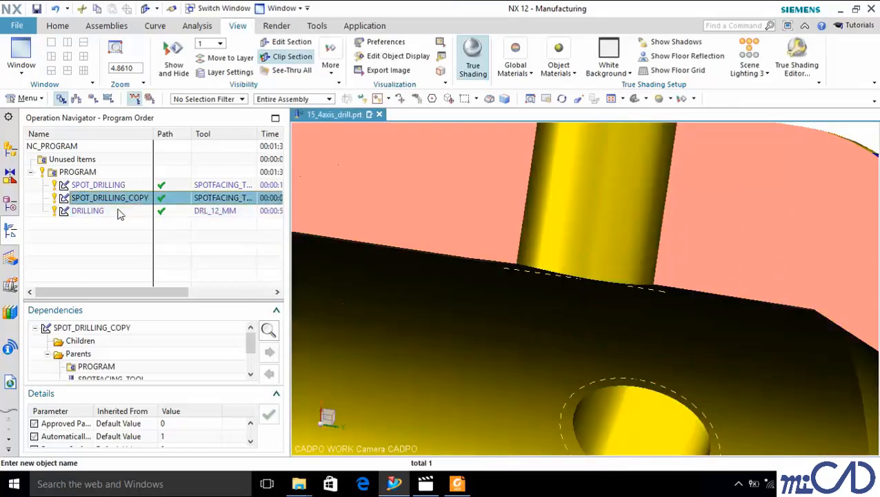
pyautogui.click(117, 213)
pyautogui.rightClick(119, 215)
pyautogui.moveTo(147, 318)
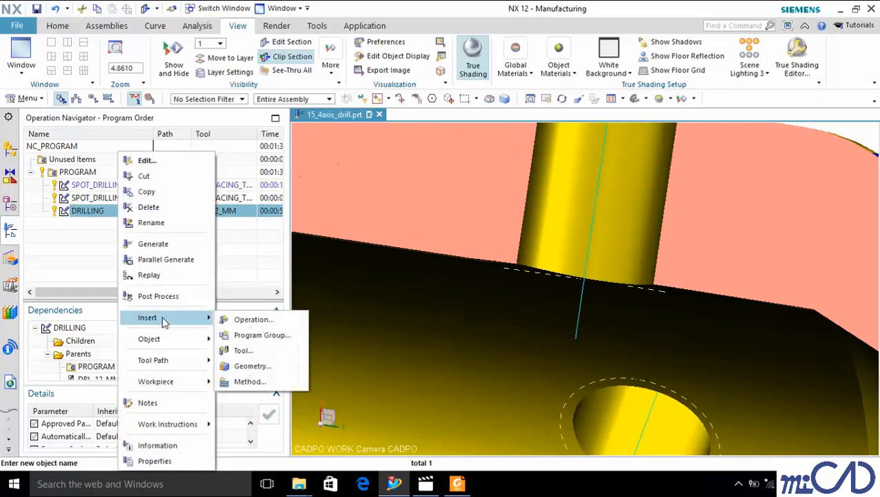
pyautogui.click(244, 318)
pyautogui.click(360, 115)
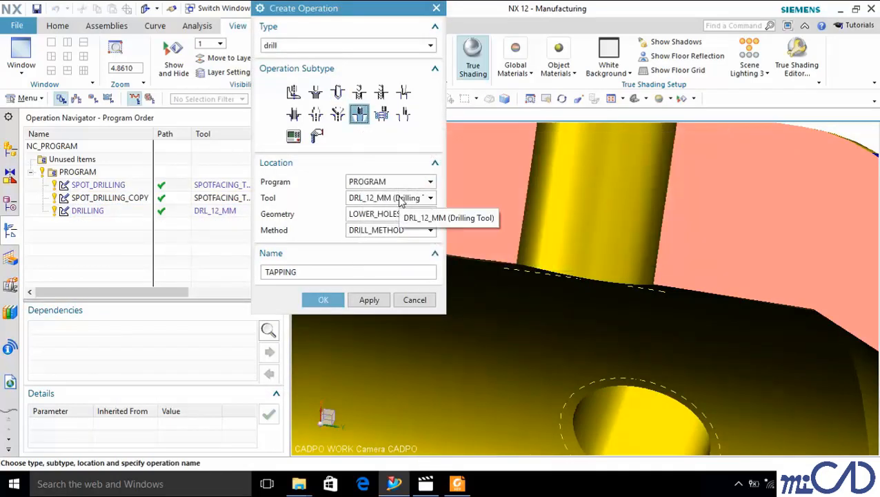
pyautogui.click(400, 199)
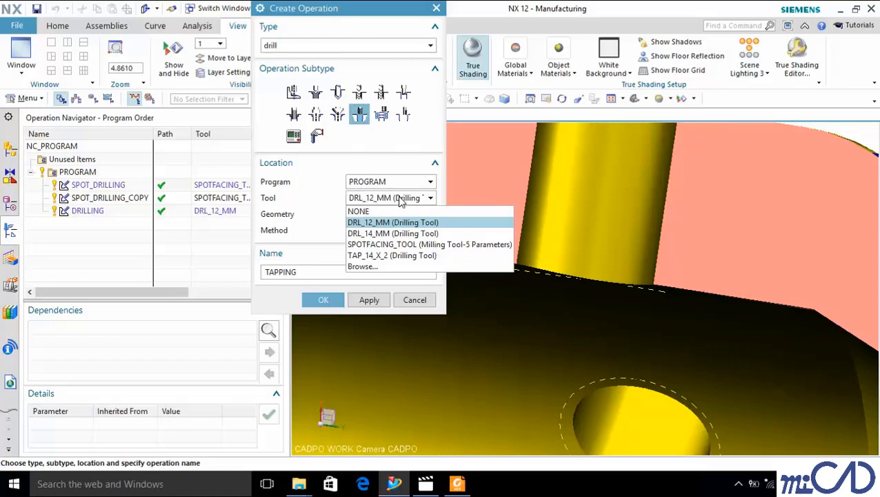
pyautogui.click(387, 255)
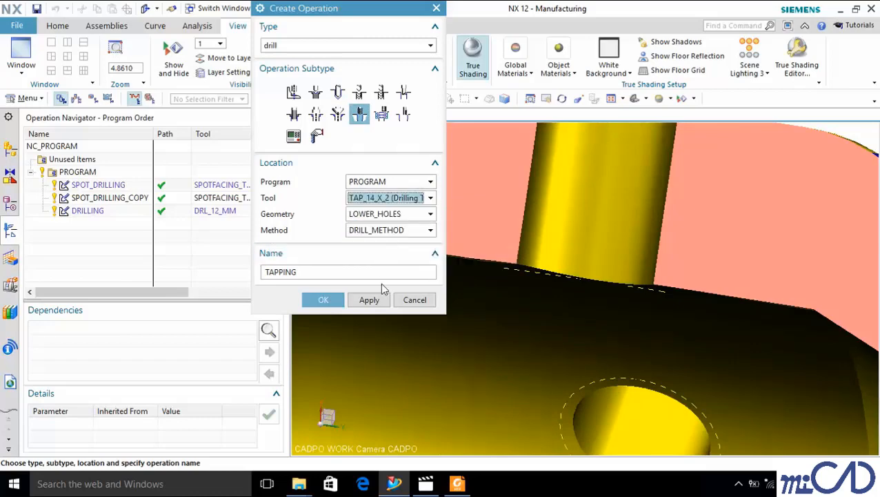
pyautogui.click(331, 301)
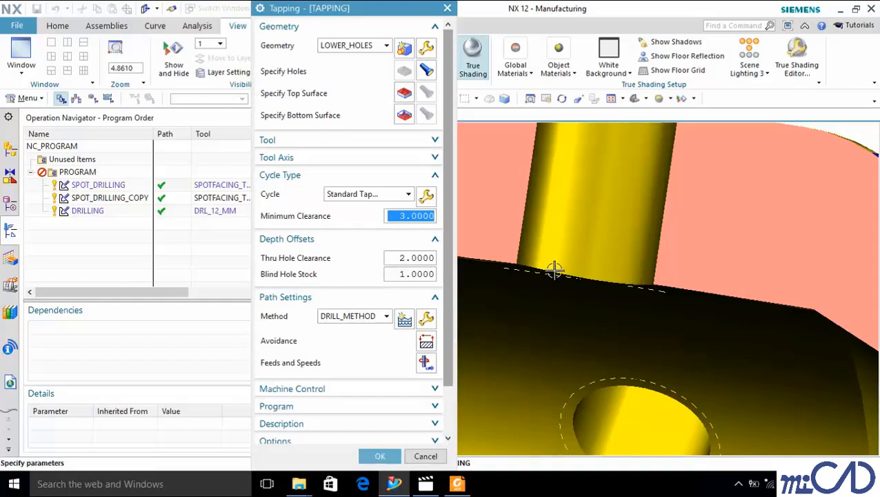
# Step: Generate the tapping tool path on the lower holes and inspect it in the sectioned bowl
pyautogui.scroll(-14, 554, 269)
pyautogui.scroll(-2, 445, 267)
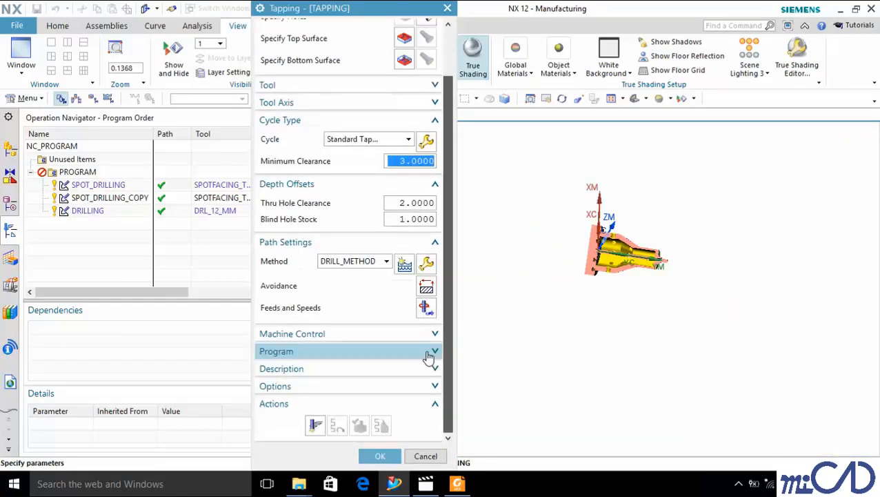
pyautogui.click(315, 425)
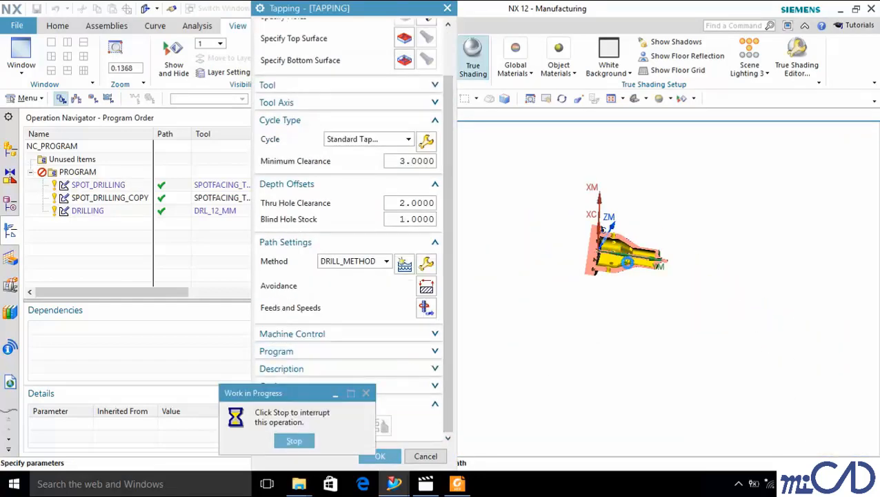
pyautogui.scroll(9, 619, 232)
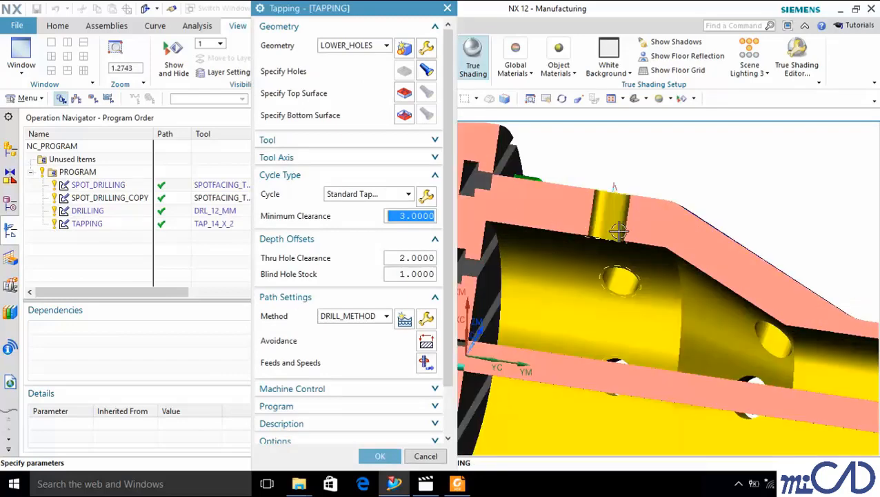
pyautogui.scroll(-2, 630, 173)
pyautogui.moveTo(630, 172); pyautogui.dragTo(495, 202, button='middle')
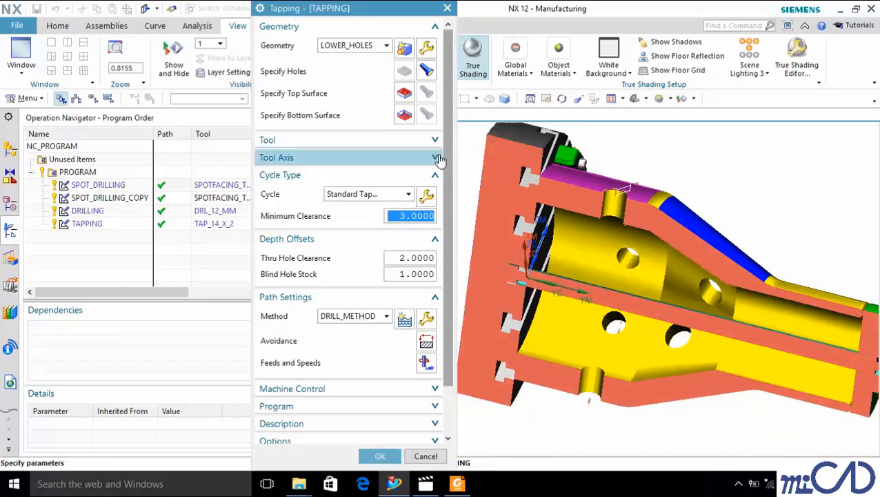
# Step: Turn off the section clipping and examine the tapping tool path at a lower hole of the whole bowl
pyautogui.moveTo(391, 15); pyautogui.dragTo(194, 157)
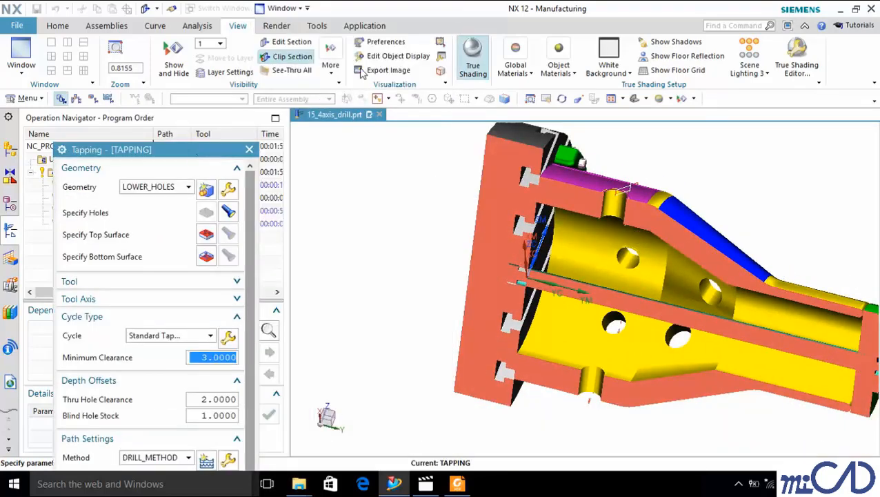
pyautogui.click(286, 56)
pyautogui.scroll(9, 622, 288)
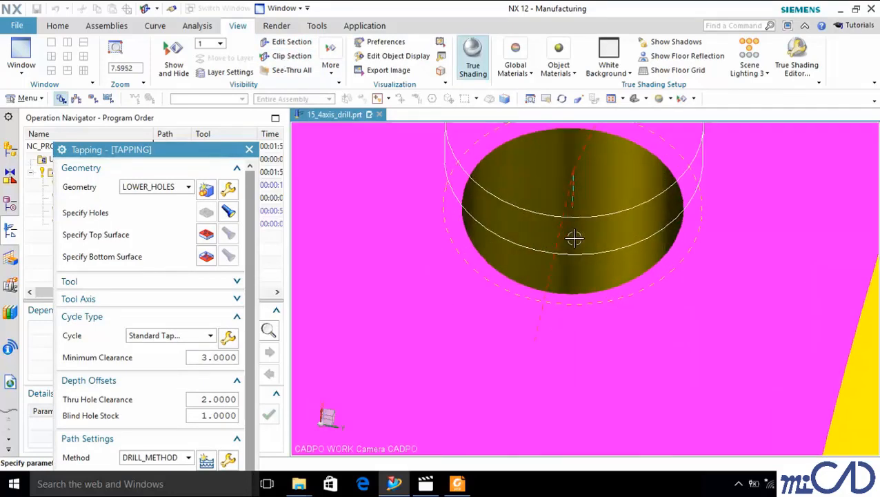
pyautogui.scroll(-9, 574, 238)
# Step: Show the Tool and Tool Axis settings of the tapping operation to check the assigned tap
pyautogui.moveTo(185, 152); pyautogui.dragTo(318, 24)
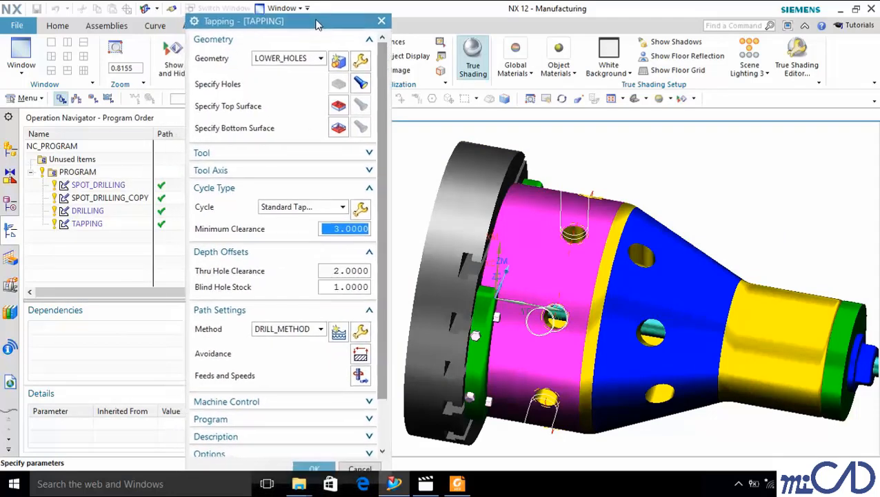
pyautogui.click(330, 172)
pyautogui.click(283, 154)
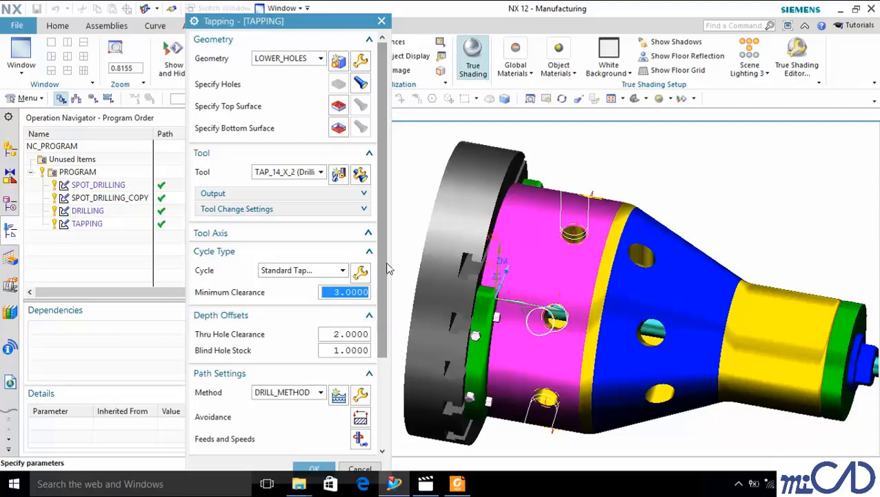
# Step: Choose Standard Tap as the cycle type of the tapping operation
pyautogui.moveTo(382, 248); pyautogui.dragTo(381, 272)
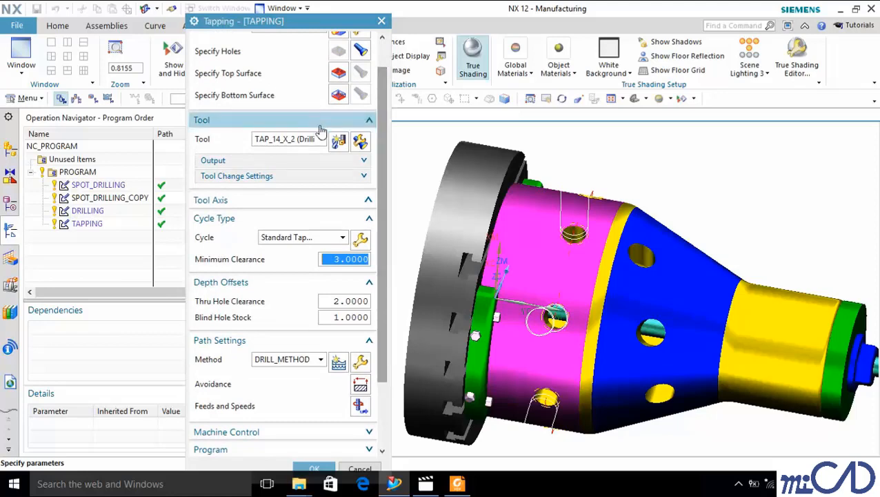
pyautogui.scroll(1, 320, 138)
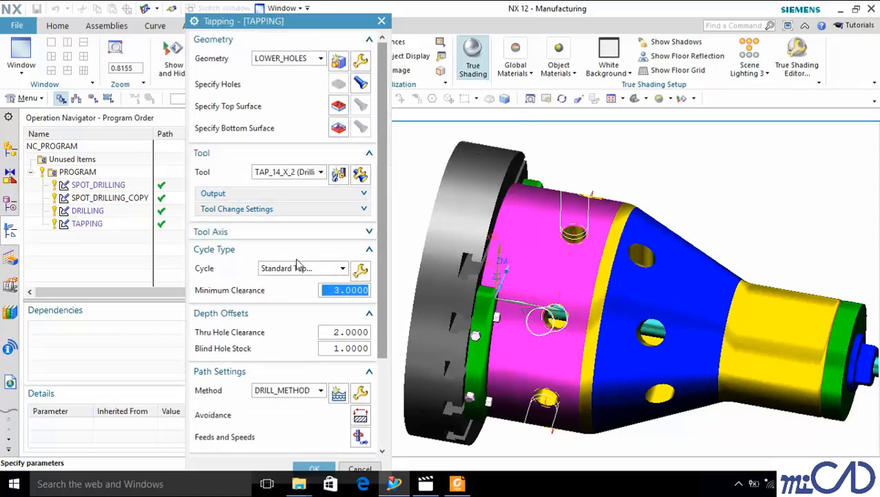
pyautogui.click(334, 269)
pyautogui.click(333, 269)
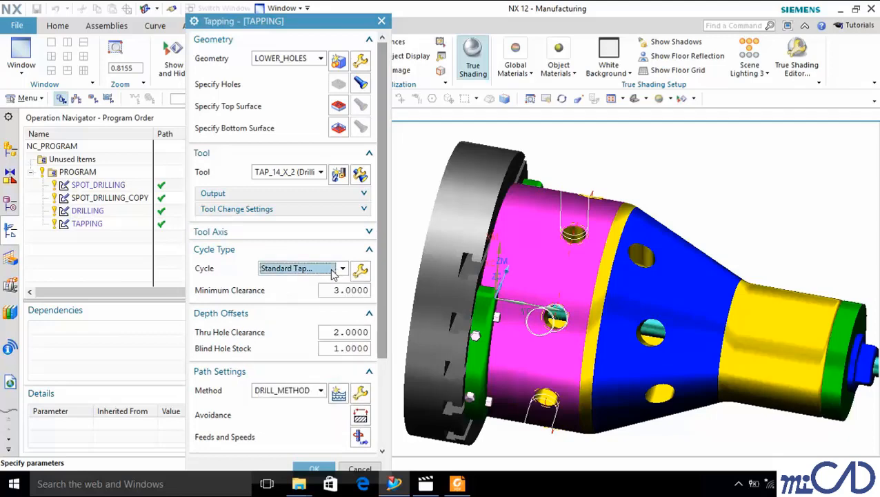
pyautogui.click(334, 270)
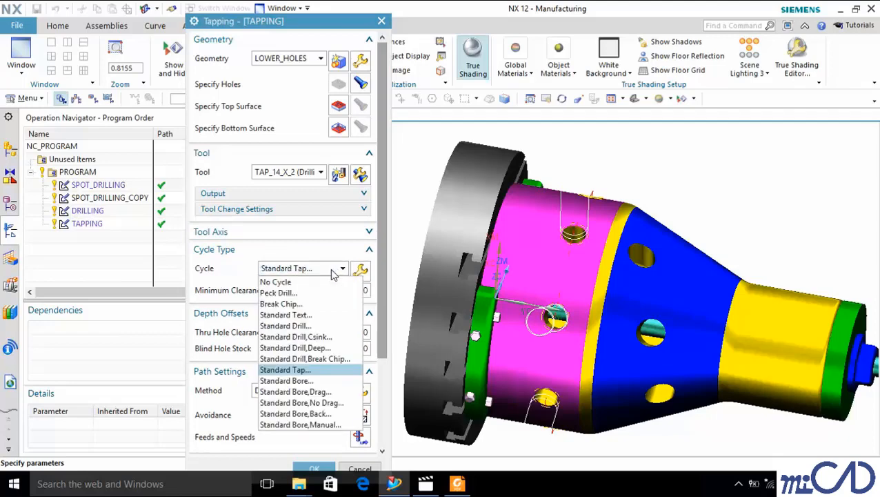
pyautogui.click(298, 371)
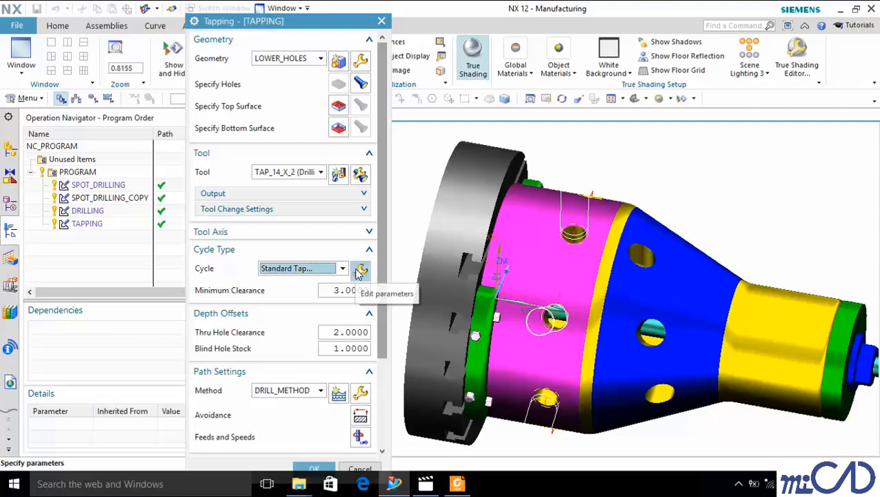
# Step: Edit the tapping cycle parameters so that Rtrcto uses a distance of 20
pyautogui.click(360, 271)
pyautogui.click(257, 84)
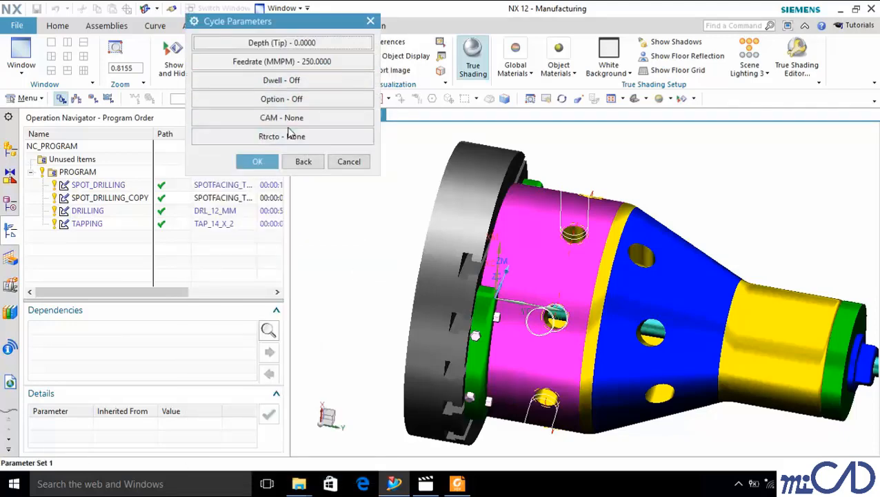
pyautogui.click(290, 50)
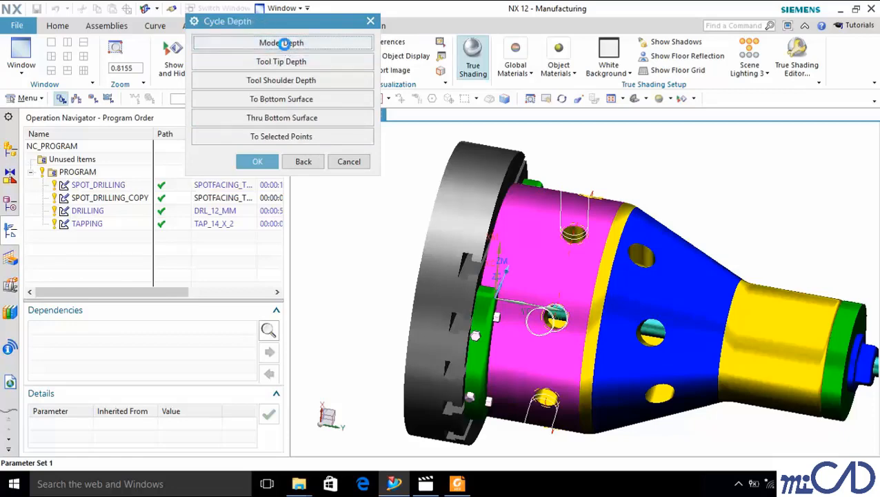
pyautogui.click(284, 41)
pyautogui.click(283, 137)
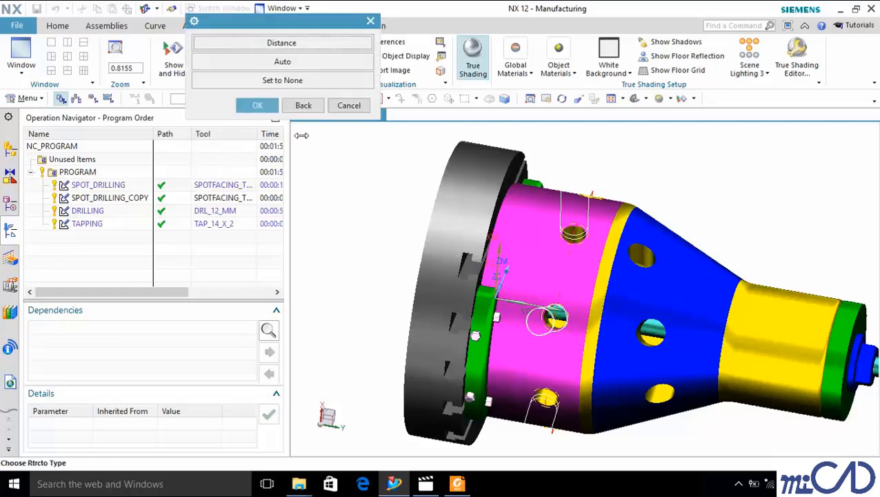
pyautogui.click(282, 42)
pyautogui.click(343, 43)
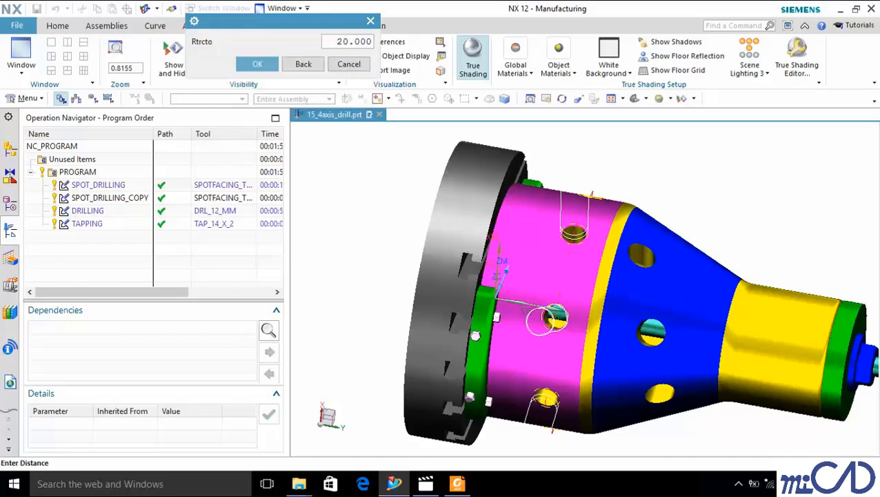
pyautogui.click(274, 66)
pyautogui.click(258, 161)
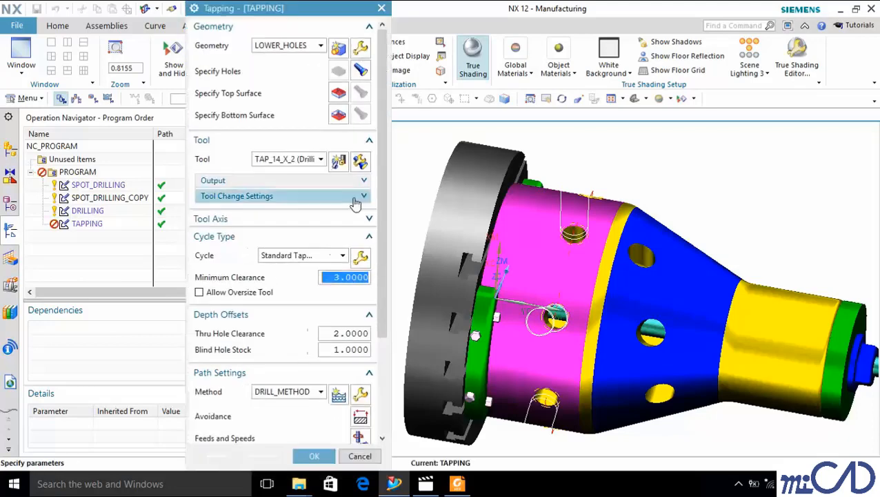
# Step: Regenerate the tapping tool path and examine it closely at one of the lower holes
pyautogui.scroll(-3, 314, 345)
pyautogui.click(251, 426)
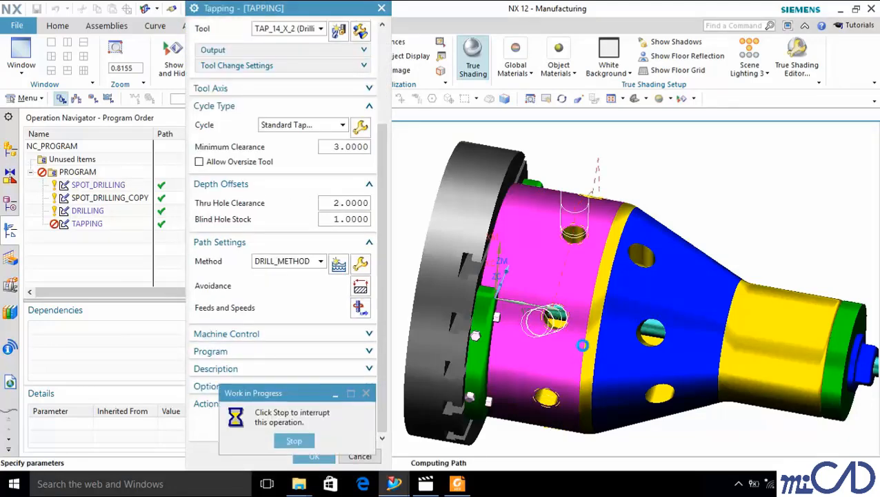
pyautogui.moveTo(578, 375); pyautogui.dragTo(560, 269, button='middle')
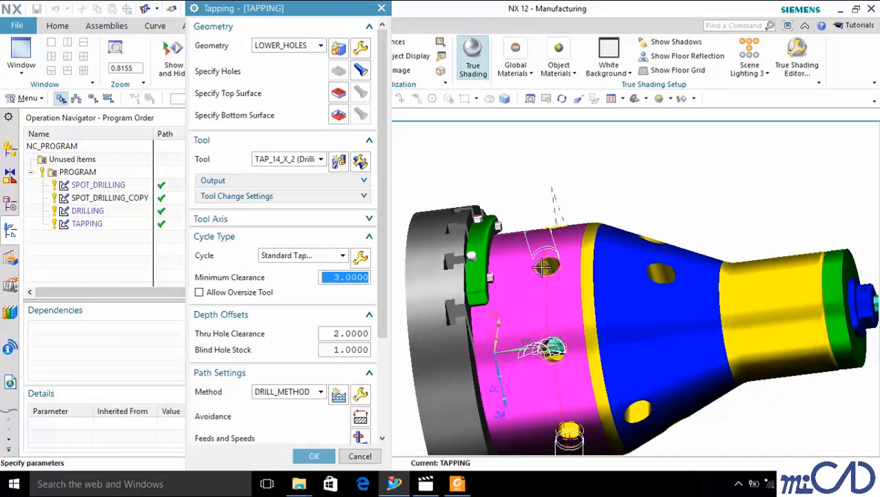
pyautogui.scroll(8, 559, 264)
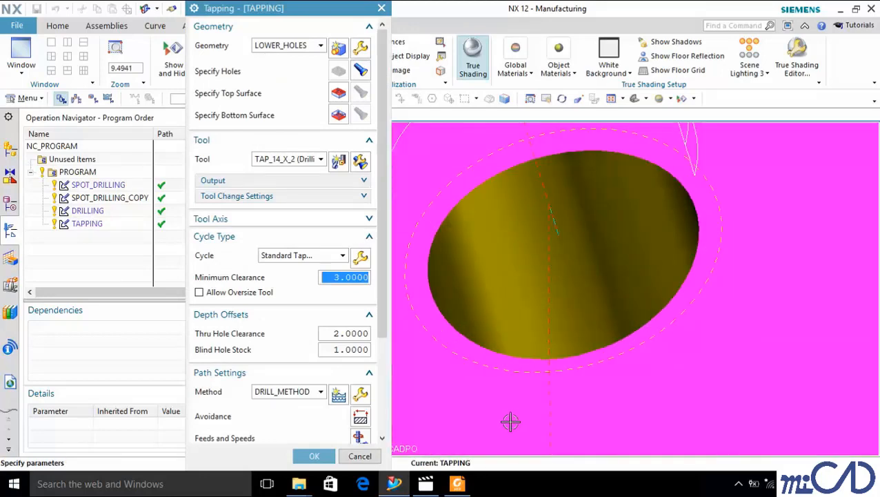
pyautogui.scroll(-3, 578, 271)
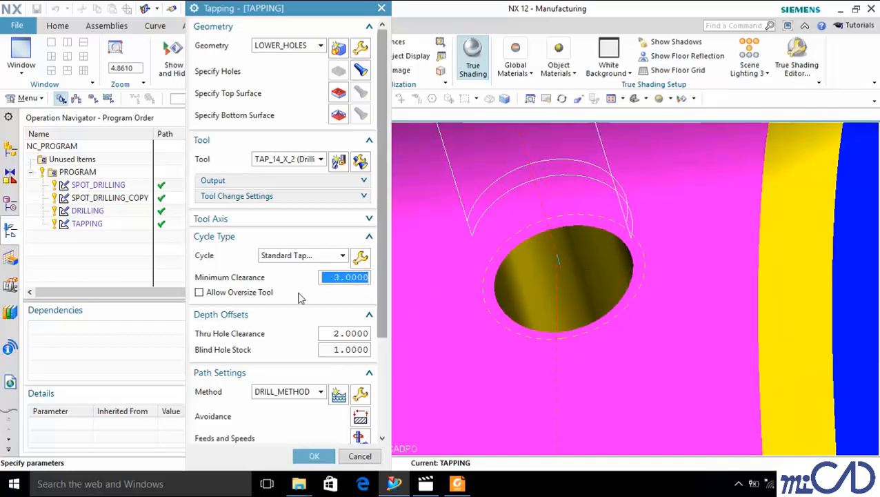
# Step: Allow an oversize tool with a 20 percent diameter tolerance, regenerate the tapping path and accept the operation
pyautogui.click(201, 293)
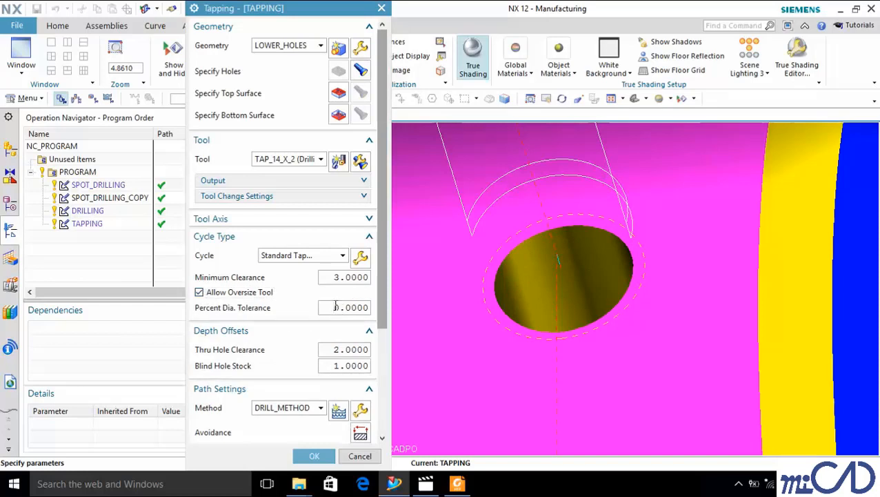
pyautogui.scroll(-5, 372, 301)
pyautogui.click(250, 424)
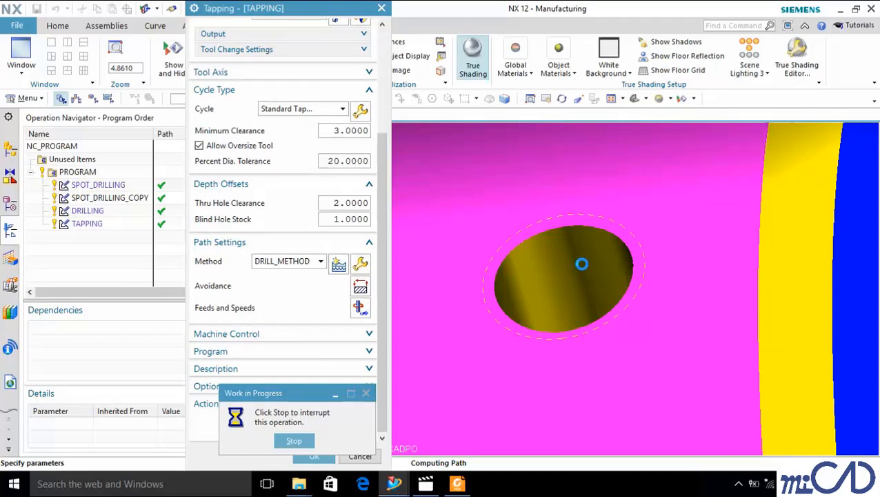
pyautogui.scroll(-10, 587, 264)
pyautogui.scroll(2, 617, 278)
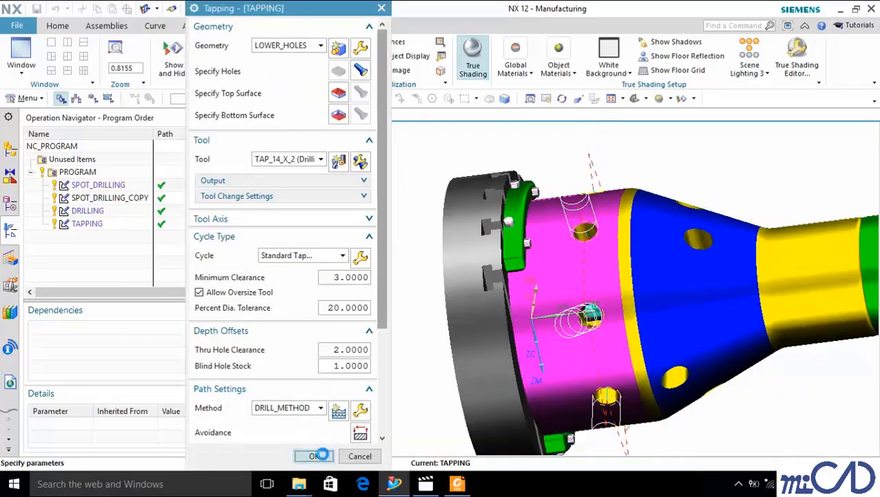
pyautogui.click(315, 455)
# Step: Section the bowl with one plane along ZC and inspect the tapping tool path through the lower holes
pyautogui.click(284, 42)
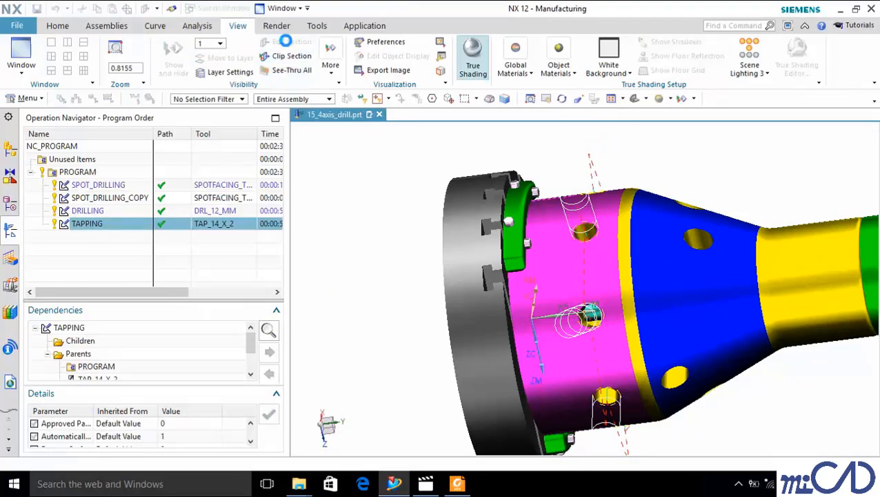
pyautogui.moveTo(628, 271); pyautogui.dragTo(694, 316, button='middle')
pyautogui.scroll(-4, 638, 234)
pyautogui.scroll(4, 752, 245)
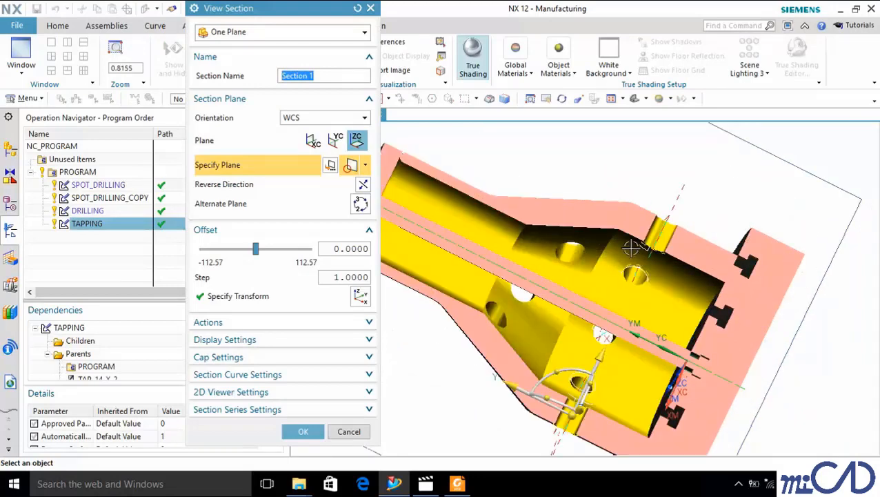
pyautogui.scroll(6, 648, 259)
pyautogui.moveTo(725, 216); pyautogui.dragTo(719, 220, button='middle')
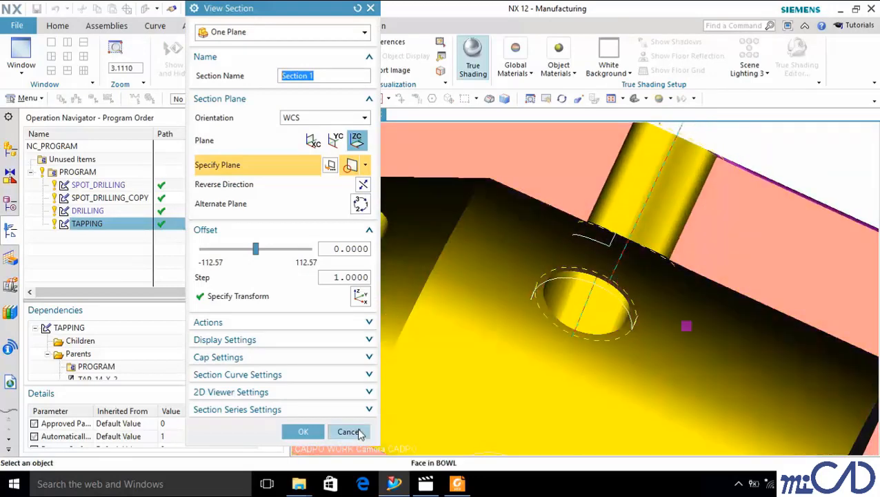
pyautogui.click(307, 431)
pyautogui.scroll(-8, 526, 376)
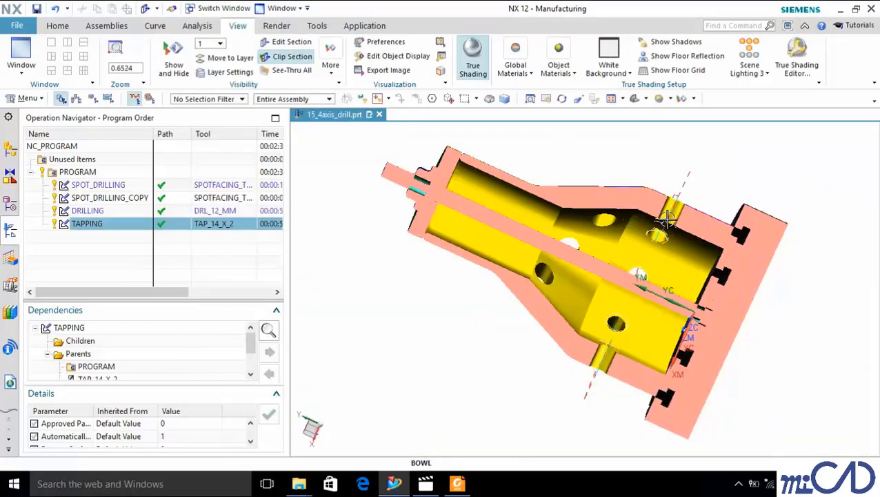
pyautogui.scroll(1, 728, 266)
pyautogui.moveTo(727, 265); pyautogui.dragTo(733, 261, button='middle')
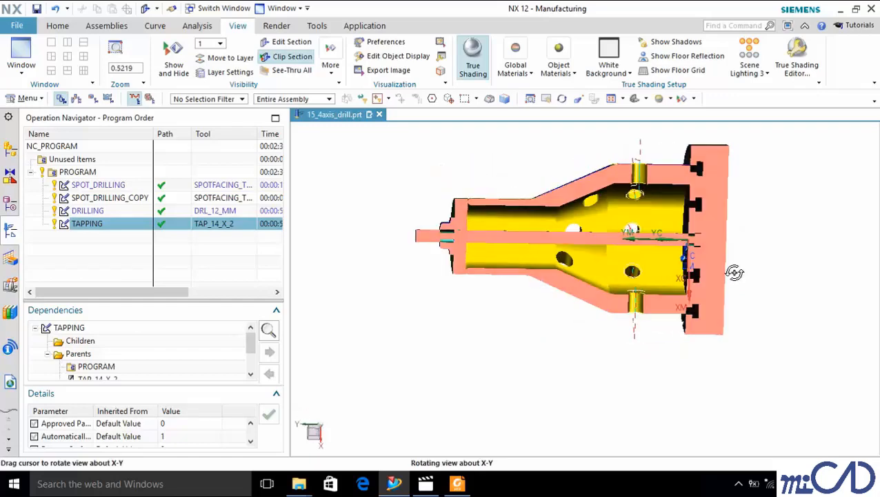
pyautogui.scroll(1, 722, 229)
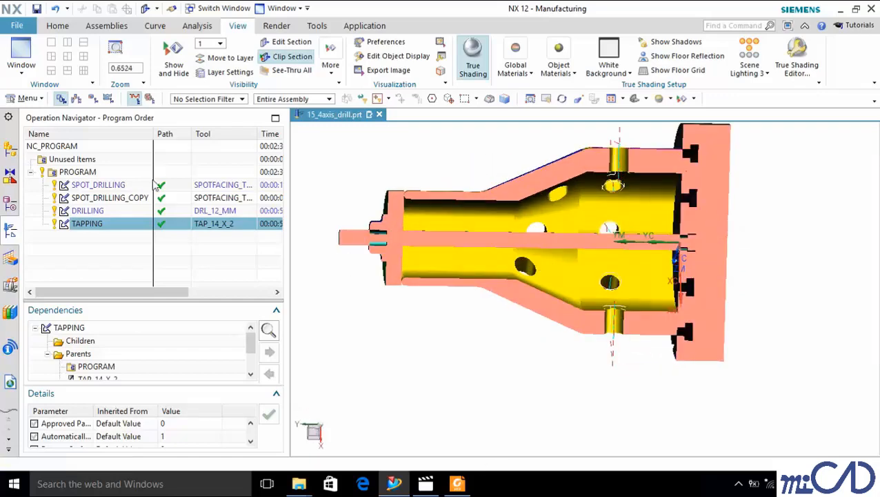
# Step: In the geometry view of the operations, copy DRILLING and paste it after the spot drilling operation under UPPER_HOLES
pyautogui.click(98, 99)
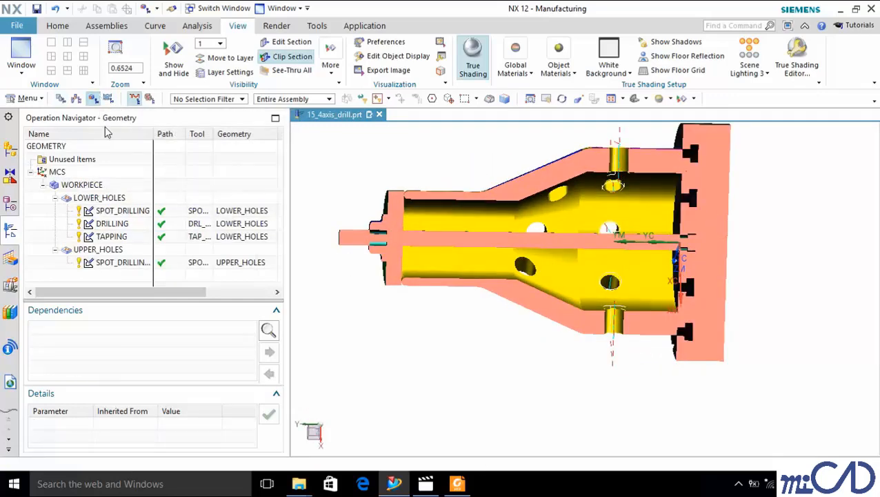
pyautogui.click(124, 225)
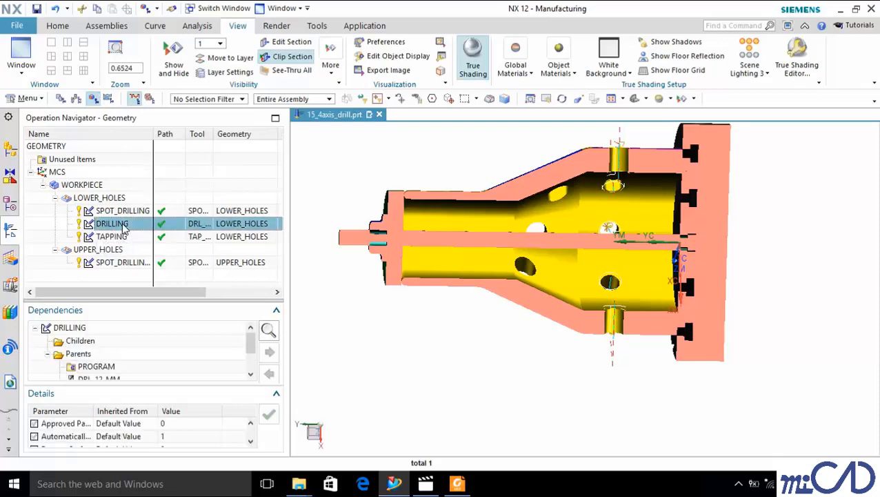
pyautogui.rightClick(123, 224)
pyautogui.click(151, 176)
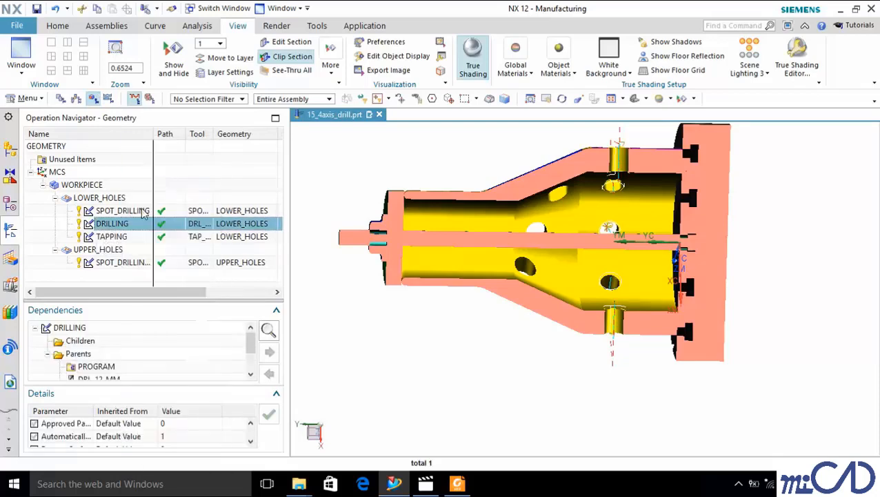
pyautogui.click(124, 264)
pyautogui.rightClick(124, 264)
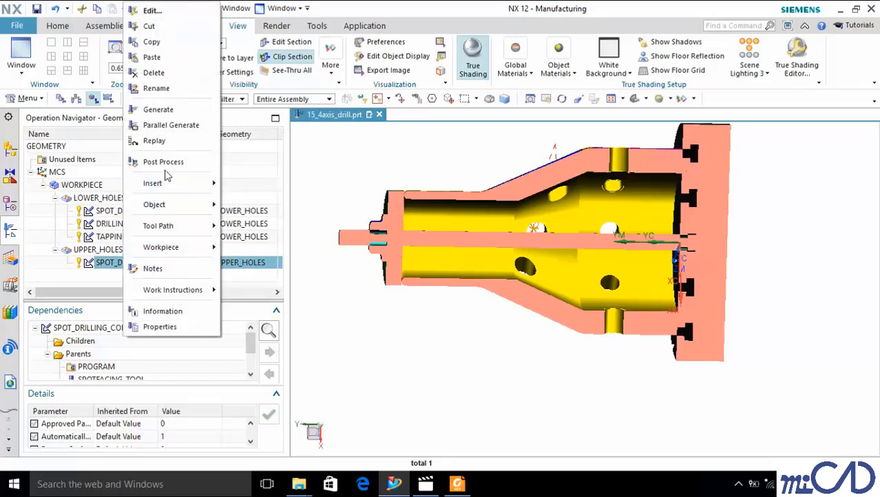
pyautogui.click(169, 58)
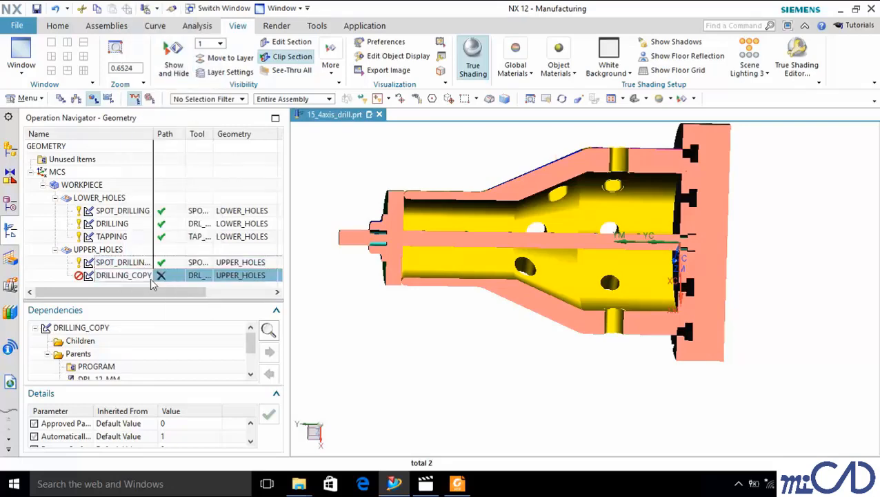
# Step: Generate the tool path of DRILLING_COPY for the upper holes and accept the operation
pyautogui.doubleClick(138, 276)
pyautogui.scroll(-2, 378, 228)
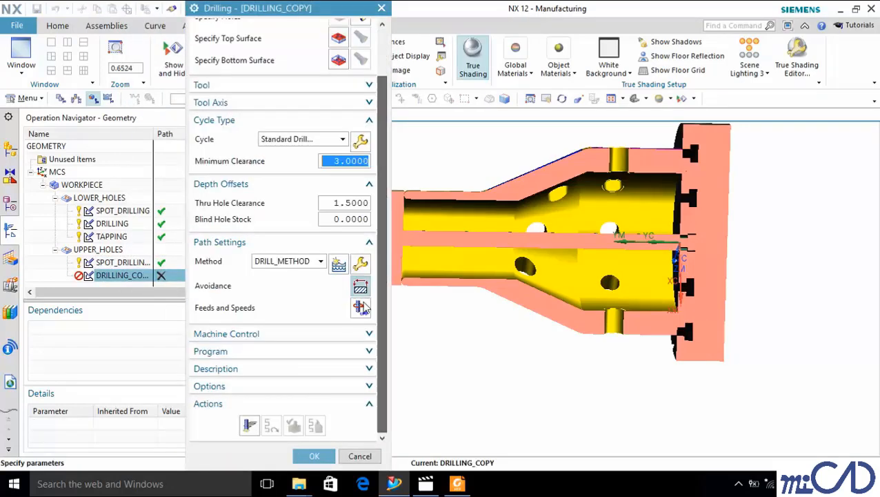
pyautogui.click(249, 424)
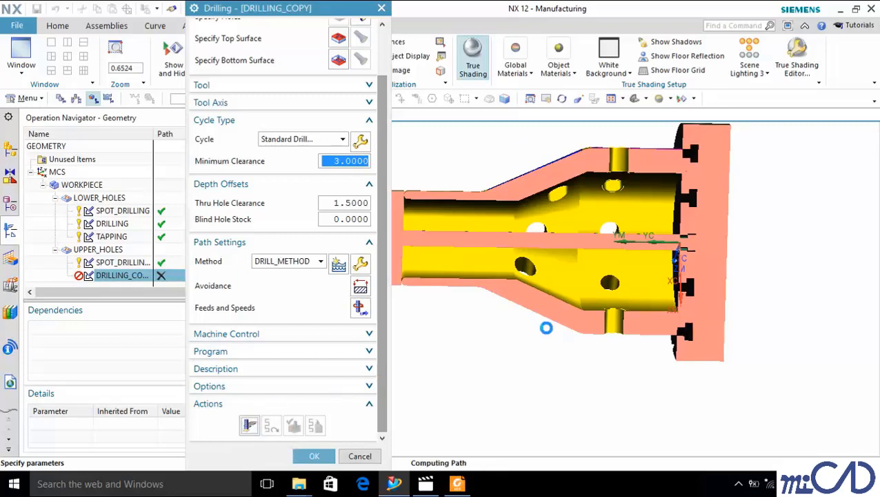
pyautogui.moveTo(698, 203); pyautogui.dragTo(660, 269, button='middle')
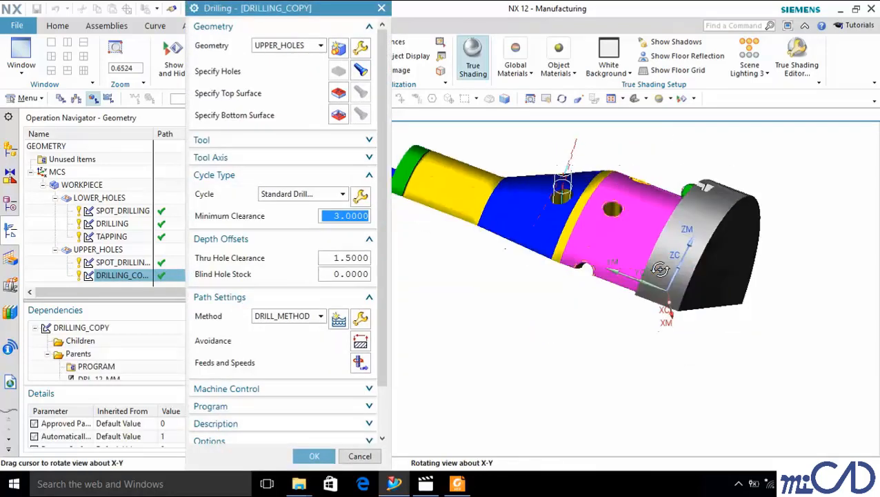
pyautogui.click(314, 456)
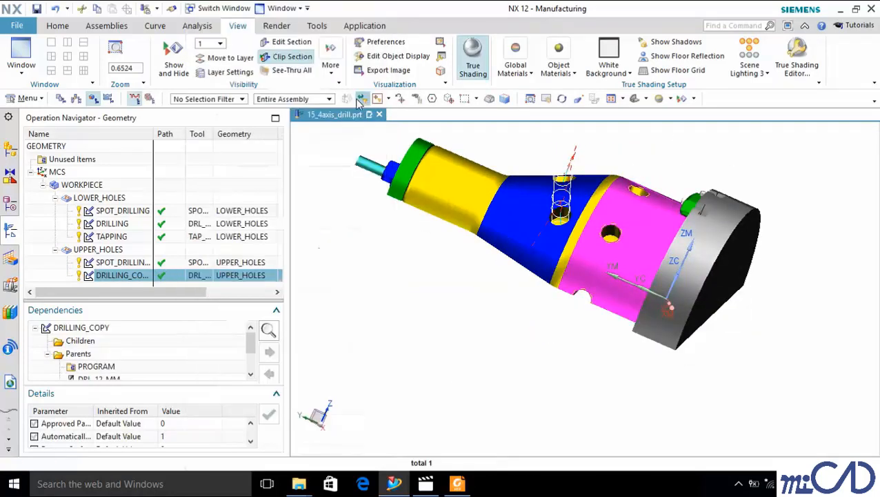
# Step: Turn off the section clipping and examine the drilling tool path at the upper holes of the whole bowl
pyautogui.click(281, 62)
pyautogui.moveTo(627, 232); pyautogui.dragTo(637, 247, button='middle')
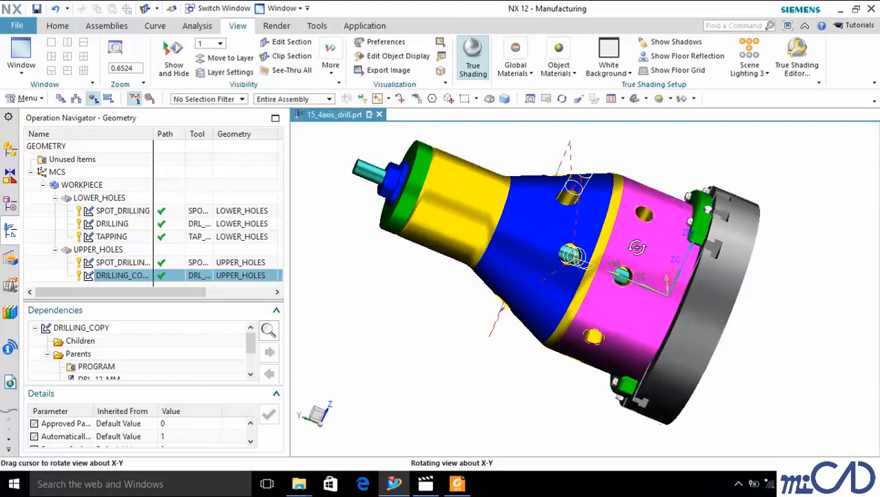
pyautogui.scroll(8, 607, 249)
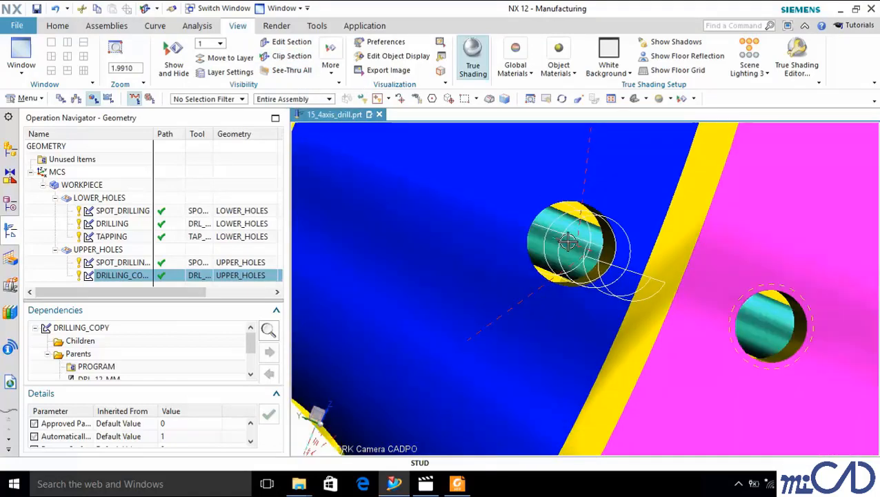
pyautogui.moveTo(568, 241); pyautogui.dragTo(683, 265, button='middle')
# Step: Copy the TAPPING operation of the lower holes and paste it after DRILLING_COPY under UPPER_HOLES
pyautogui.click(114, 236)
pyautogui.rightClick(121, 238)
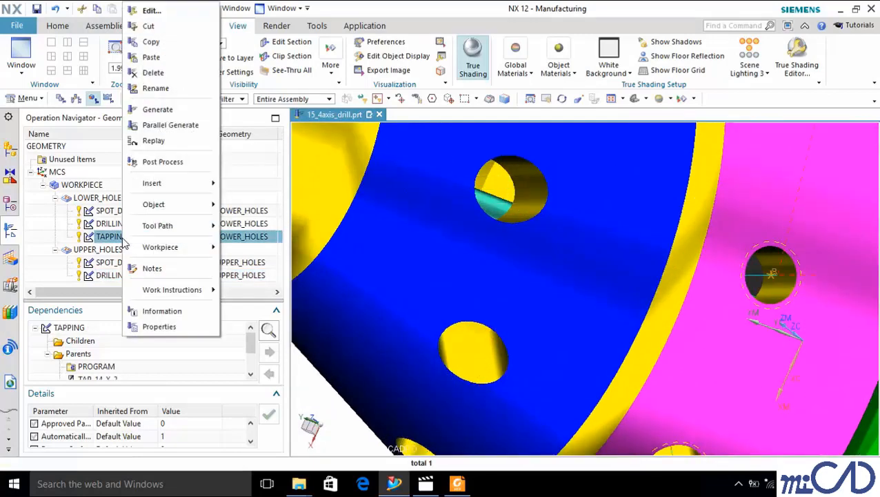
pyautogui.click(158, 45)
pyautogui.click(134, 275)
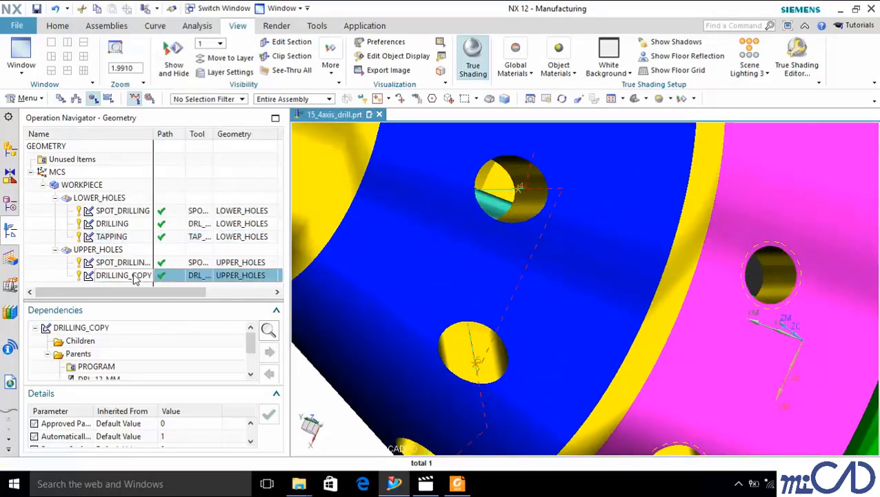
pyautogui.rightClick(133, 275)
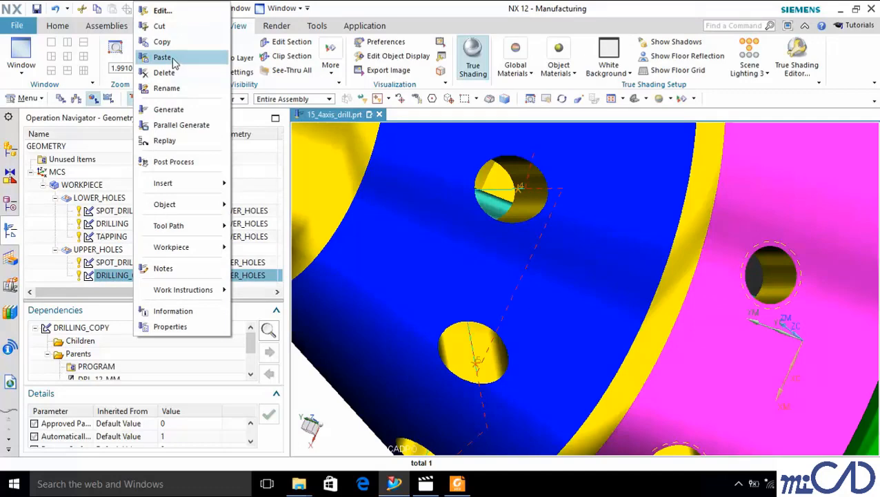
pyautogui.click(163, 57)
# Step: Generate the tool path of TAPPING_COPY, inspect it at an upper hole and accept the operation
pyautogui.doubleClick(166, 276)
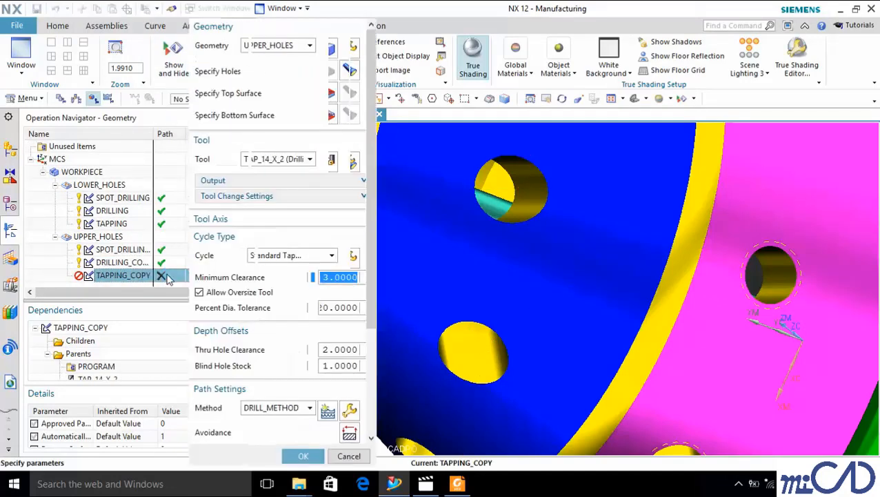
pyautogui.scroll(-5, 282, 387)
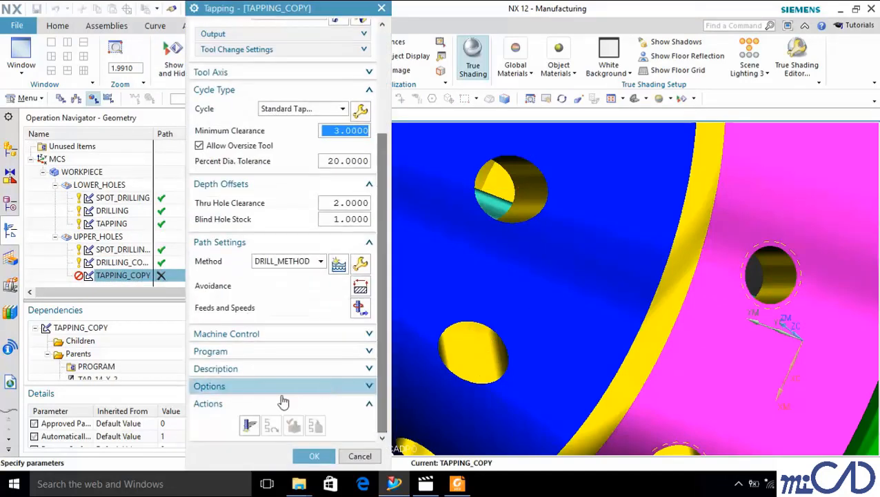
pyautogui.click(250, 425)
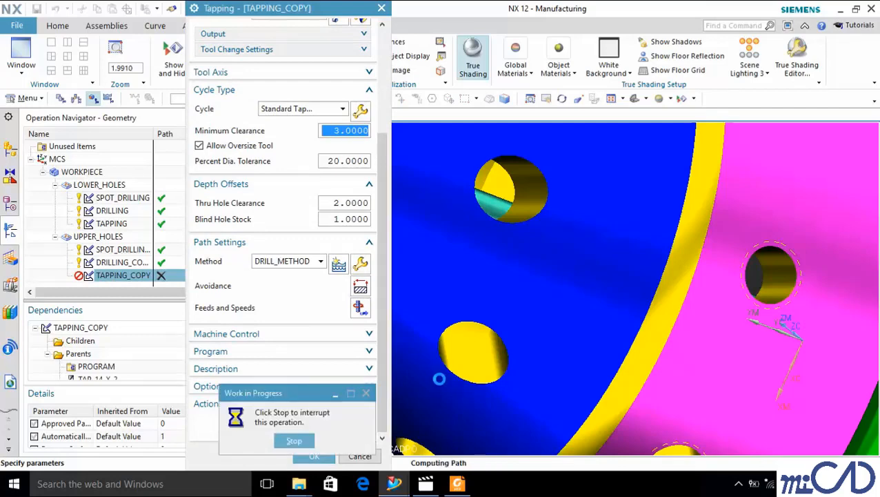
pyautogui.scroll(-5, 620, 290)
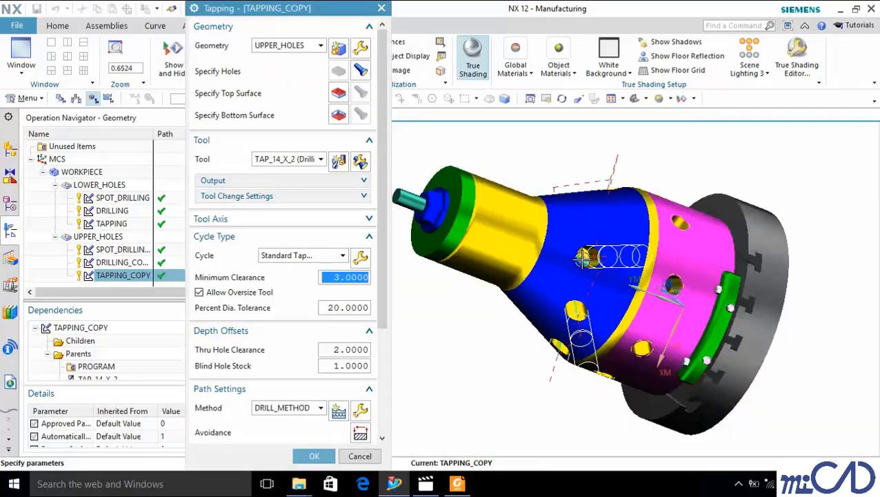
pyautogui.moveTo(583, 257); pyautogui.dragTo(631, 262, button='middle')
pyautogui.scroll(6, 607, 245)
pyautogui.scroll(5, 618, 275)
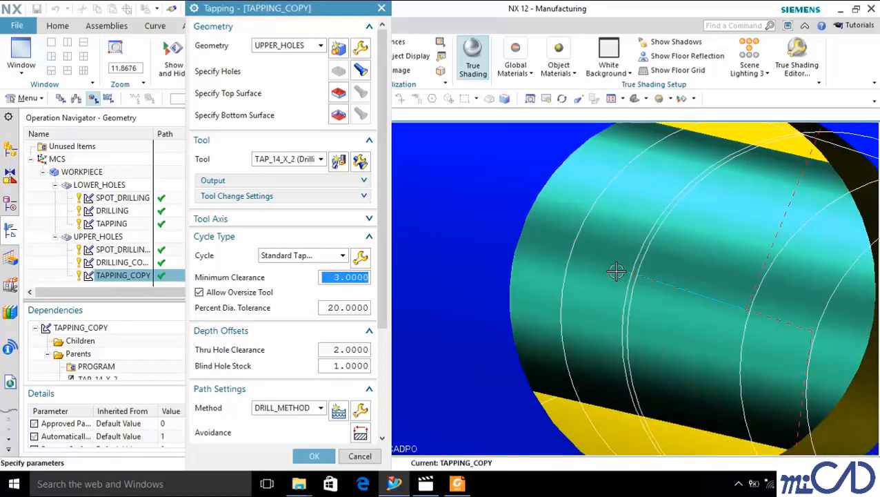
pyautogui.scroll(-3, 613, 257)
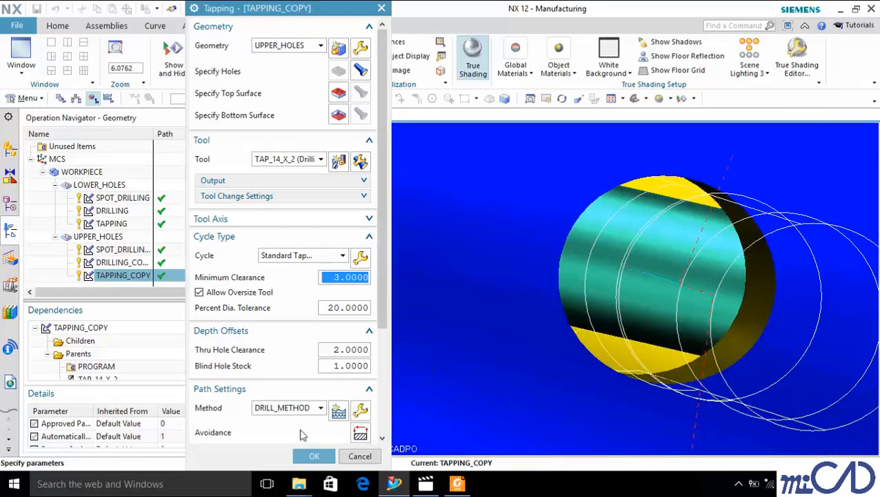
pyautogui.click(313, 455)
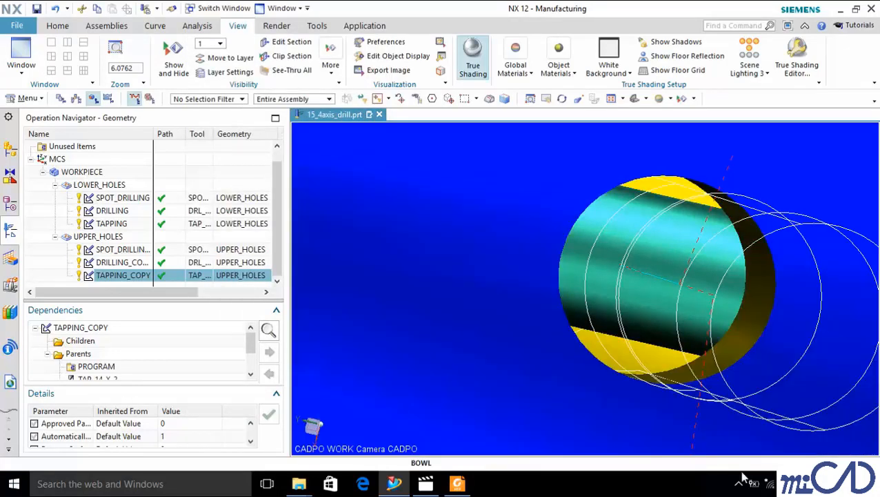
pyautogui.click(738, 483)
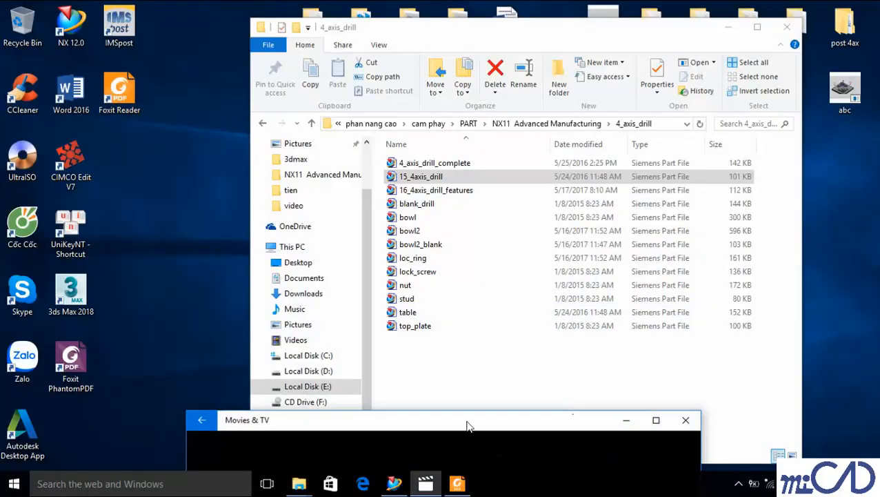
pyautogui.moveTo(466, 424); pyautogui.dragTo(503, 60)
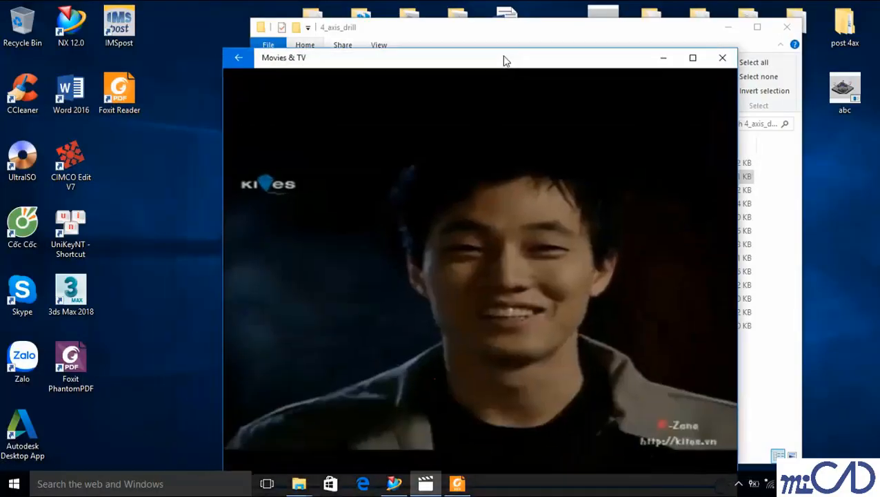
pyautogui.click(738, 484)
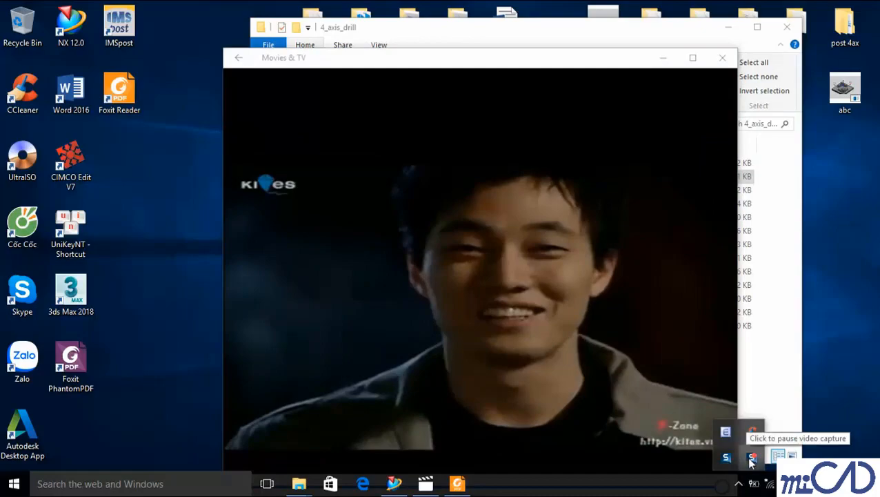